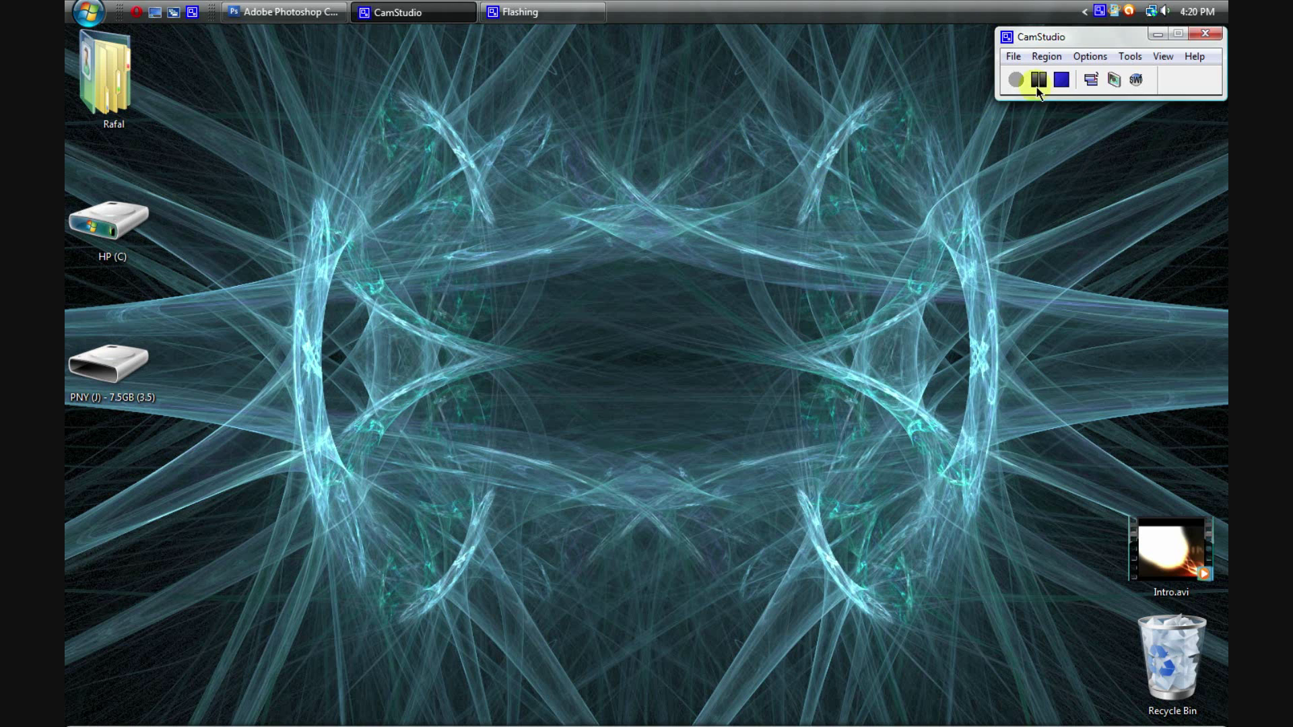
left_click_drag(1094, 43, 1092, 43)
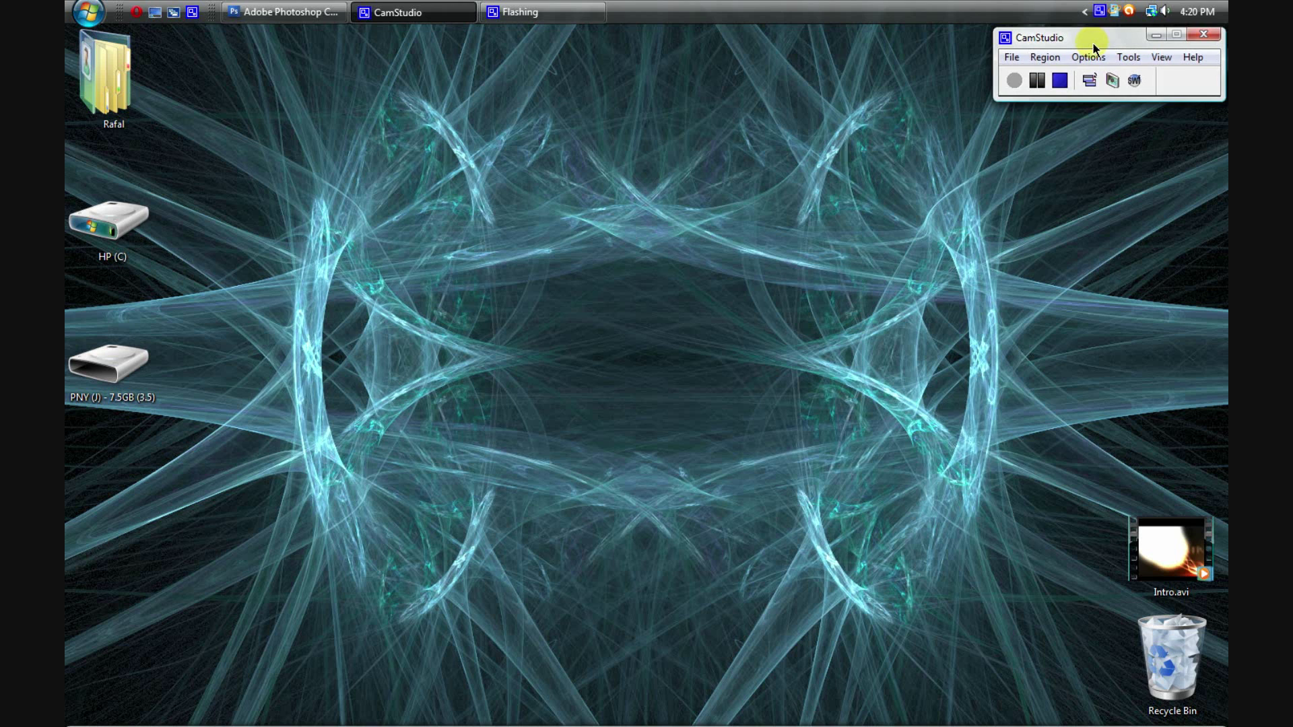
mouse_move(620, 722)
mouse_move(446, 718)
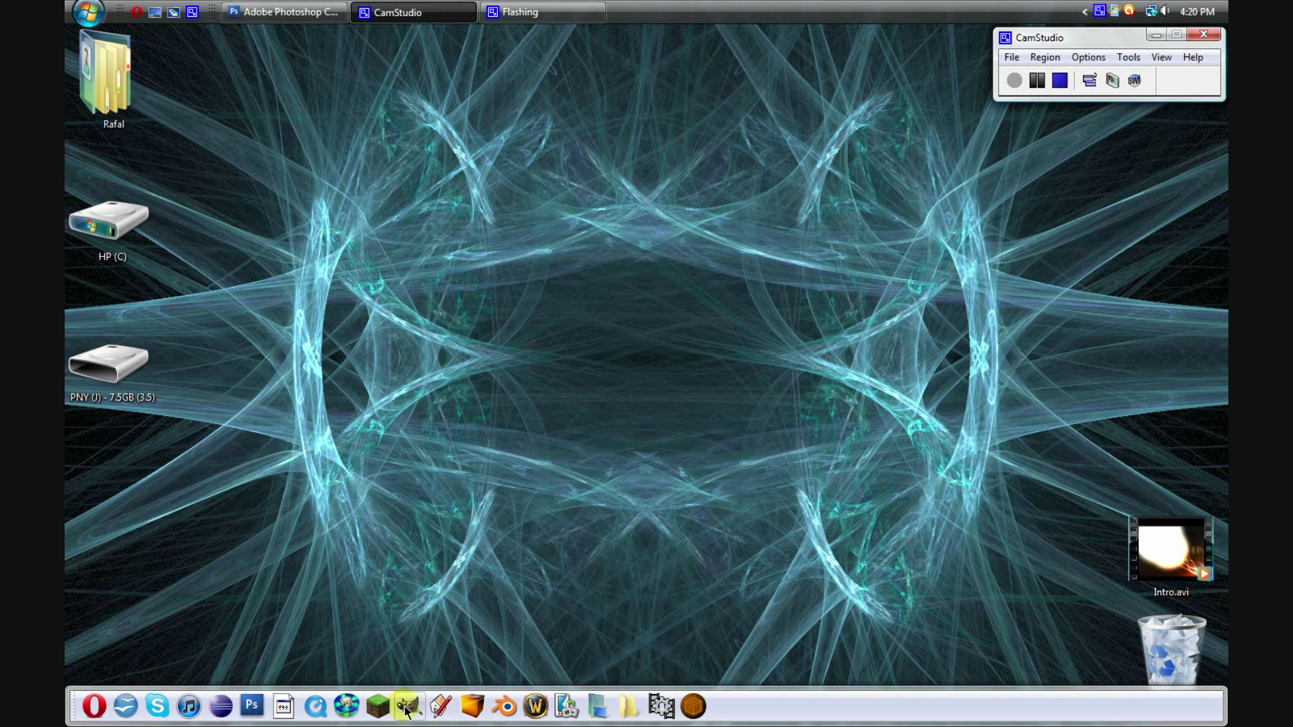
left_click_drag(406, 711, 476, 510)
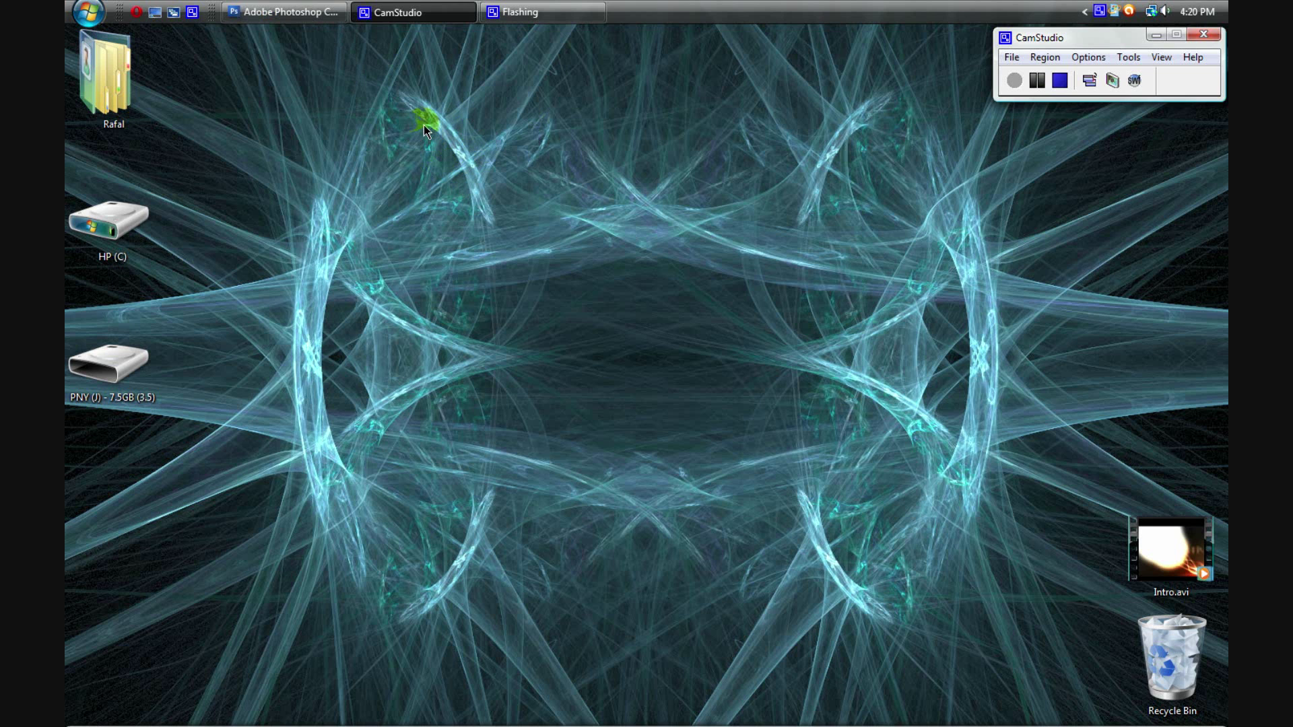
Switch to Photoshop and close the open Youtube document without saving it.
left_click(266, 13)
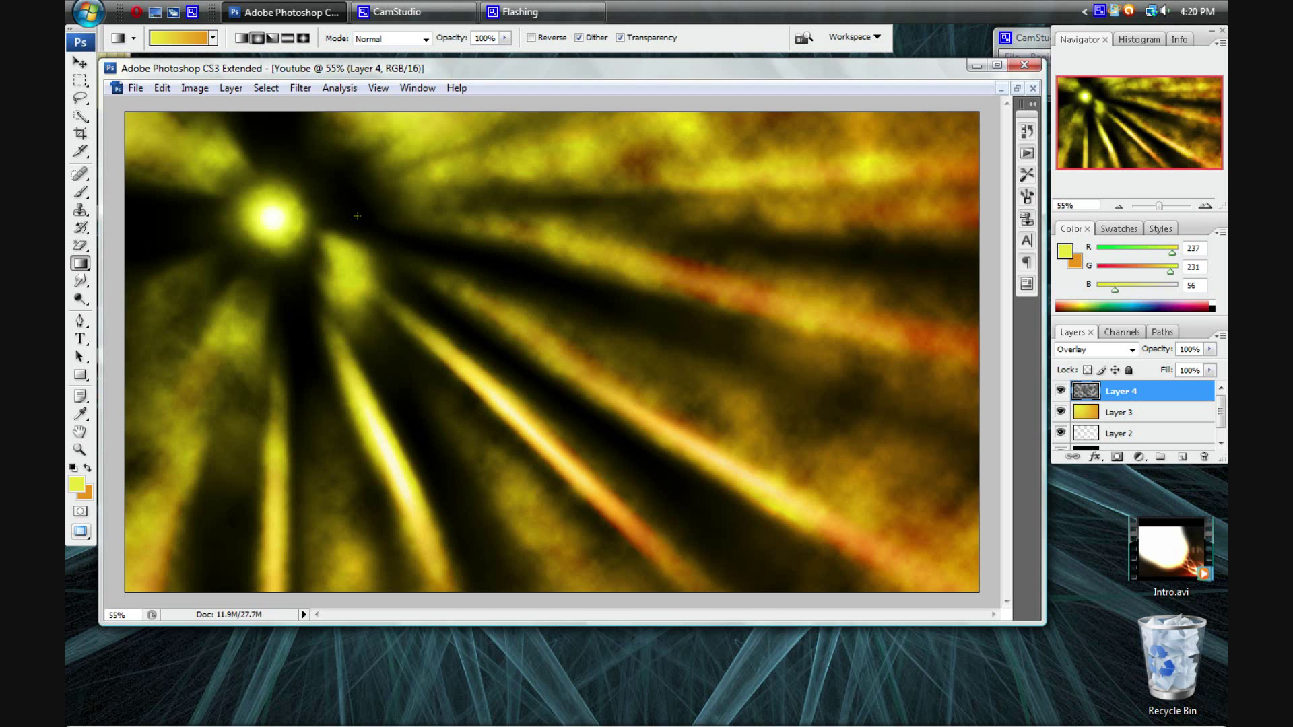
left_click(136, 88)
left_click(1033, 87)
left_click(565, 295)
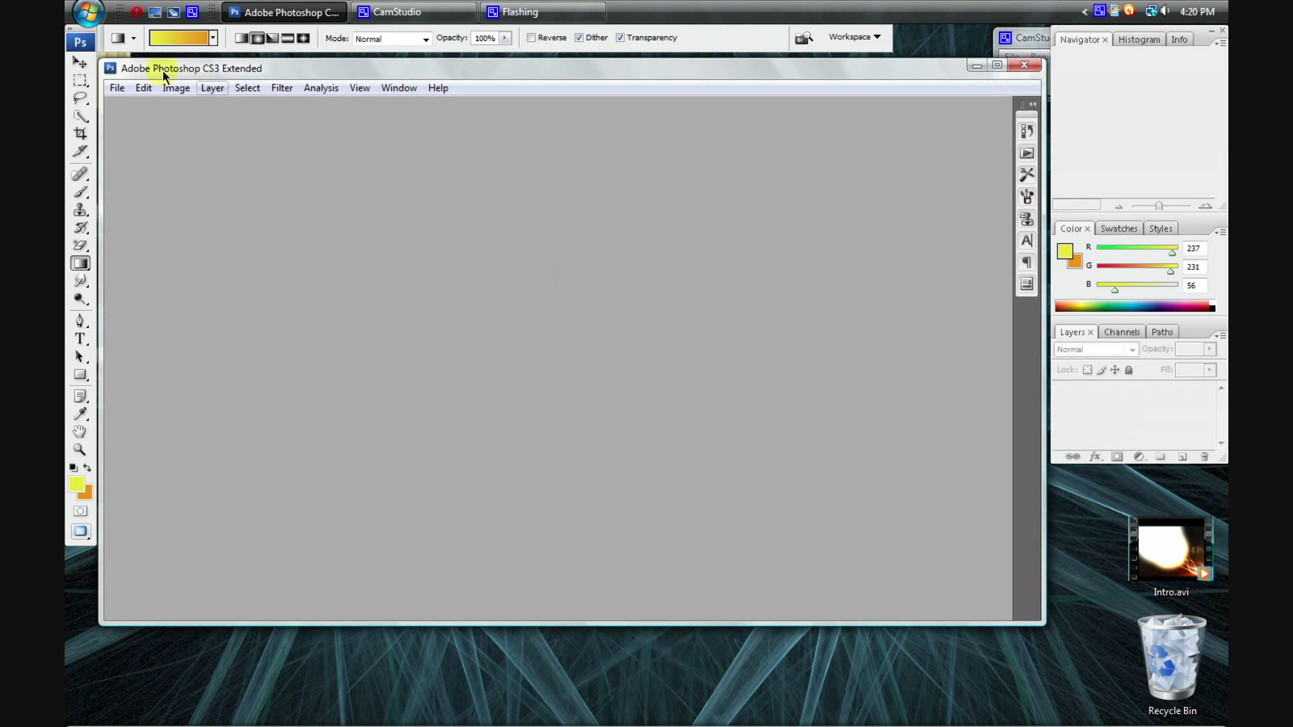
Create a new document named Youtube, 1920 x 1080 pixels, 200 pixels/inch, RGB Color, 16 bit, with transparent background contents.
left_click(117, 88)
left_click(131, 105)
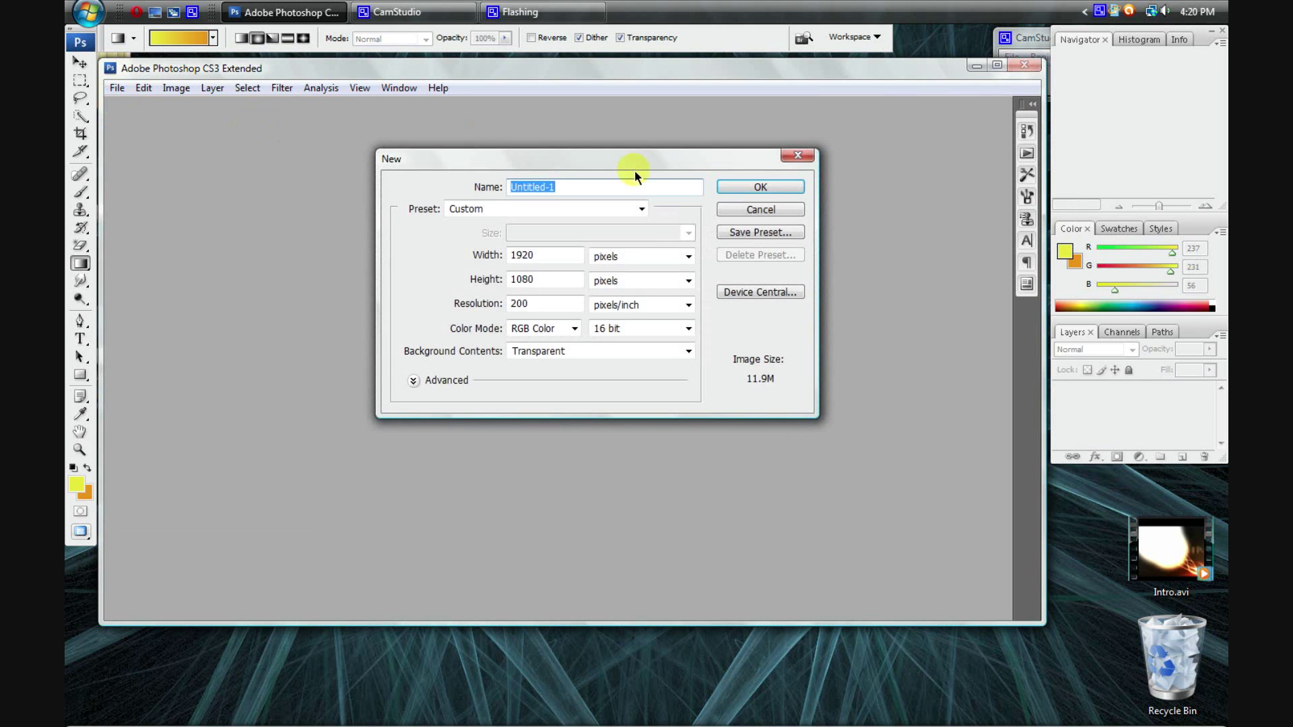
type("Youtube")
double_click(525, 280)
left_click_drag(537, 303, 505, 308)
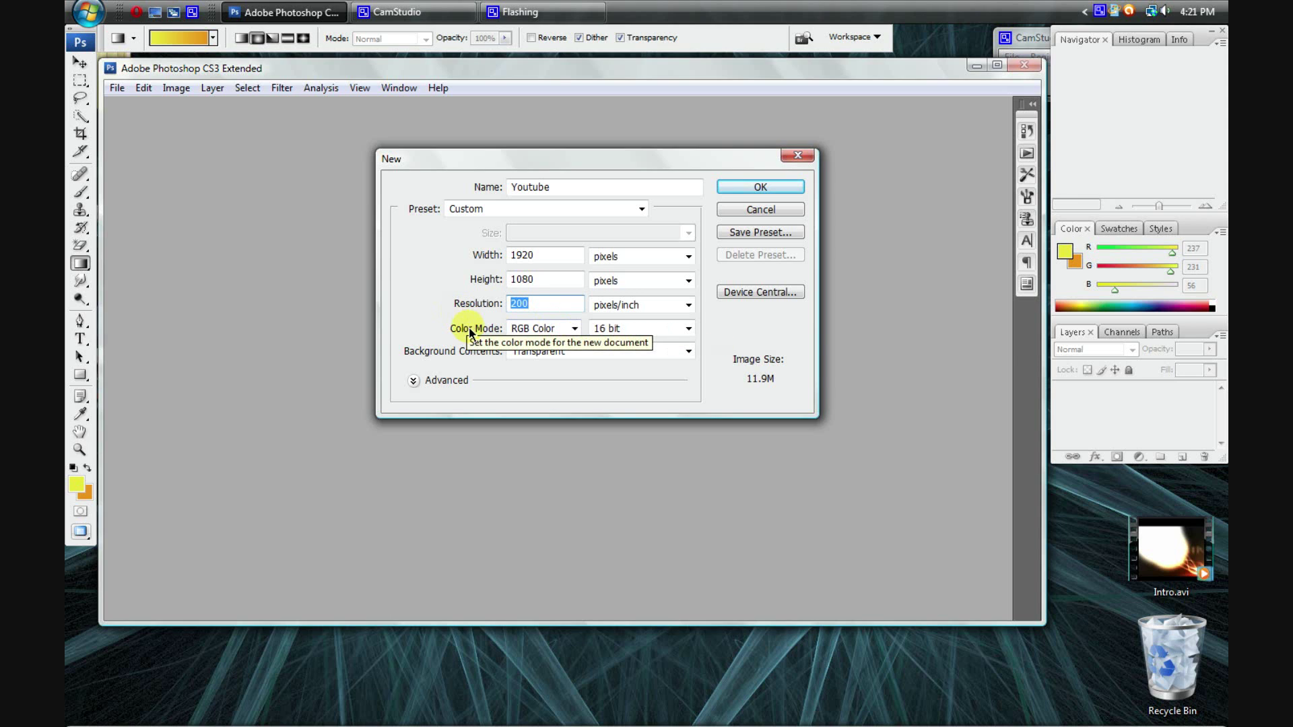
left_click(686, 328)
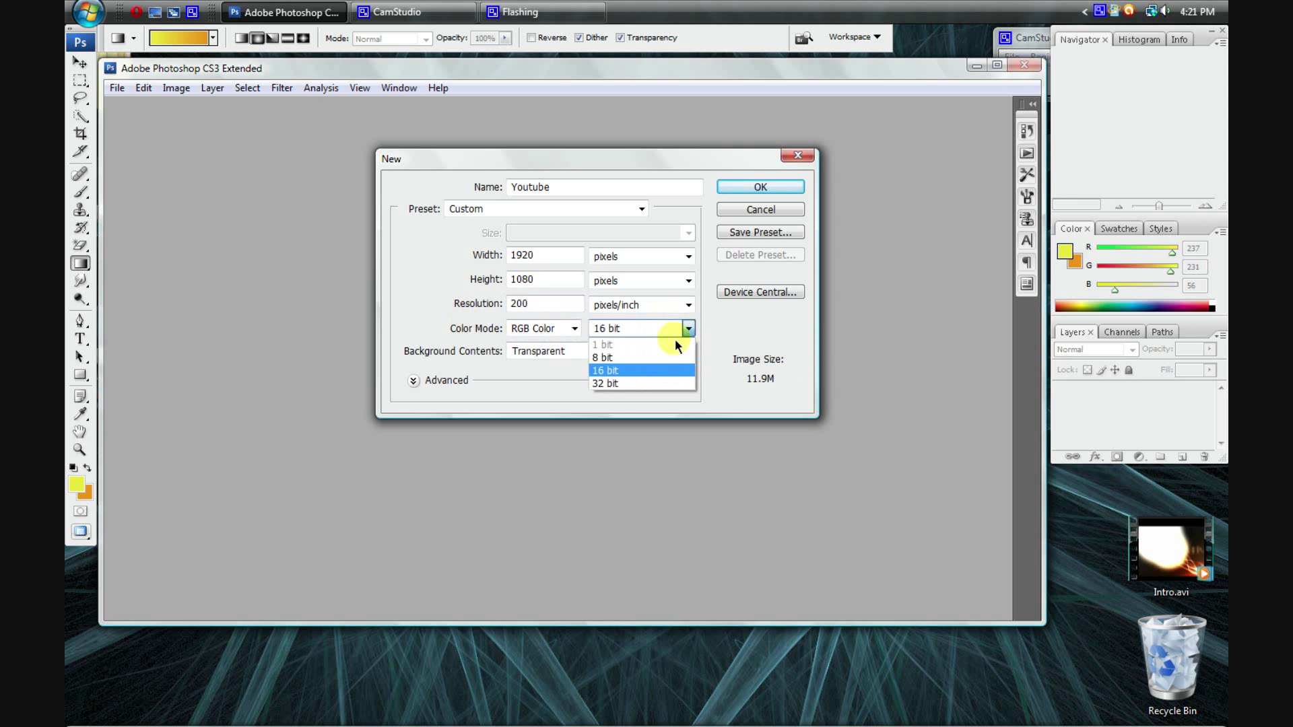
left_click(637, 369)
left_click(561, 353)
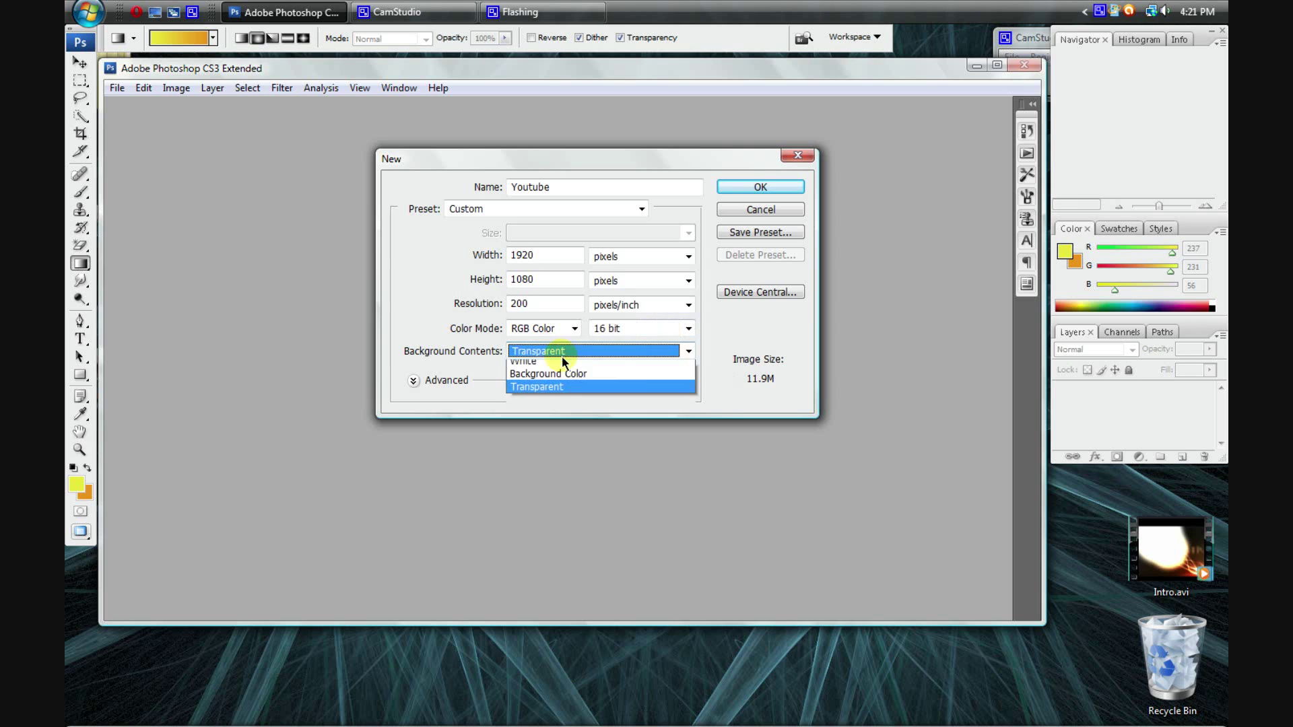
left_click(543, 394)
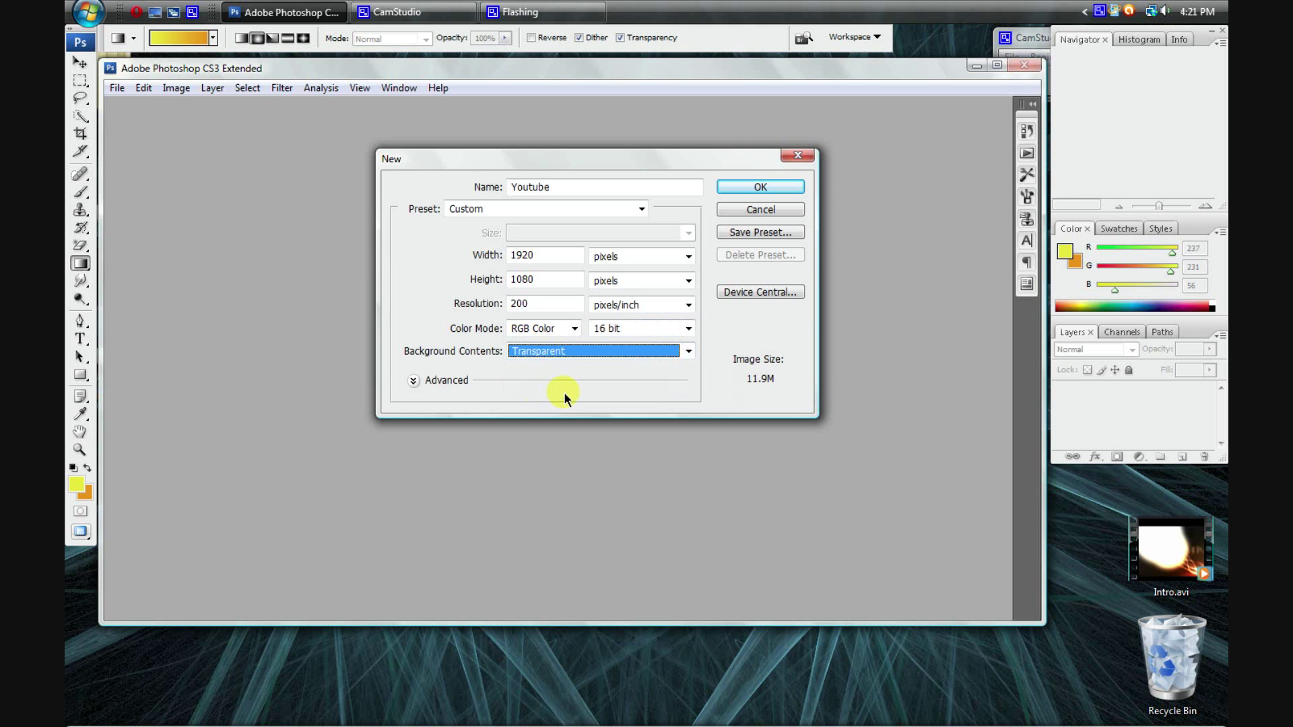
left_click(757, 186)
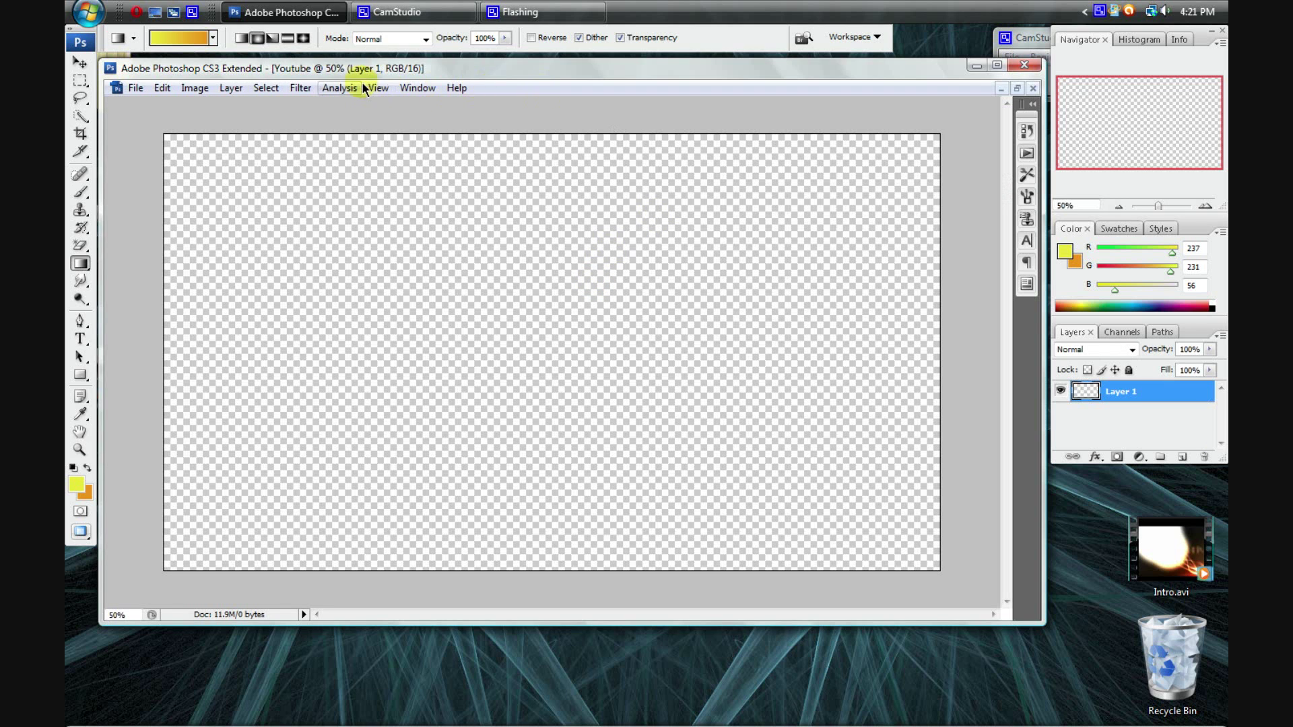
Fit the canvas on screen and add three new blank layers above Layer 1.
left_click(377, 87)
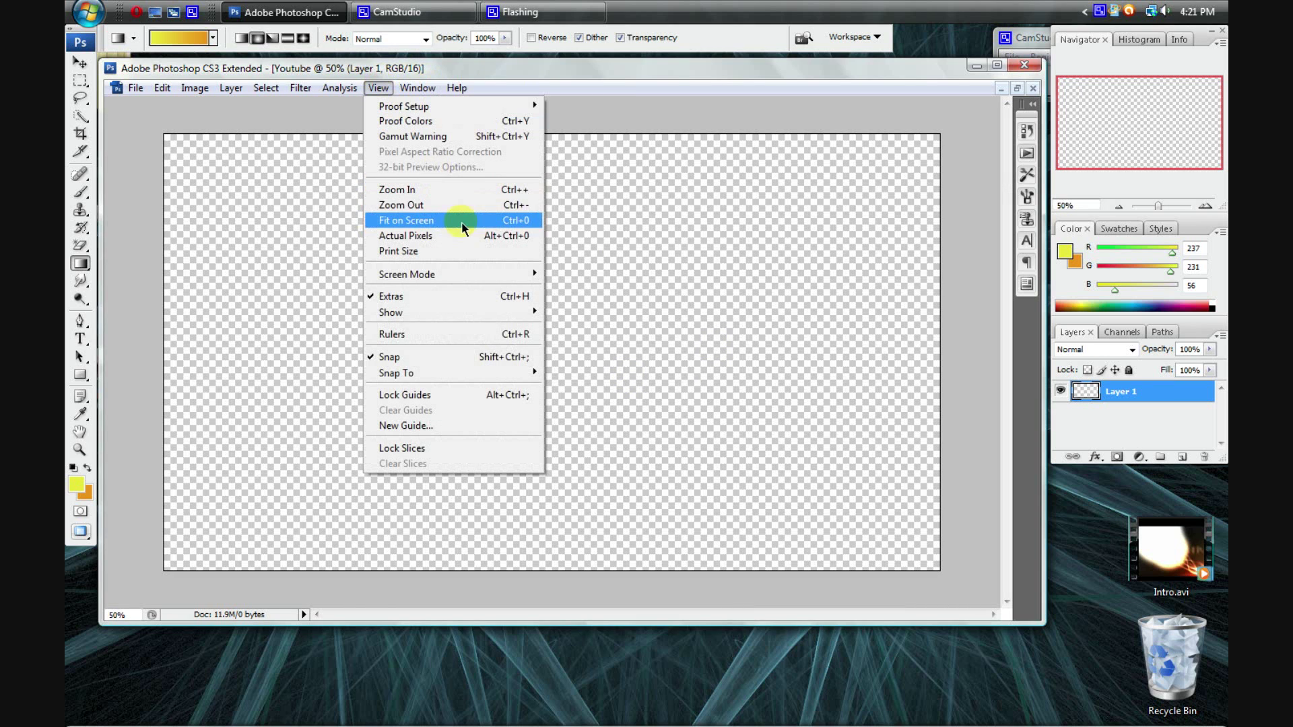
left_click(461, 220)
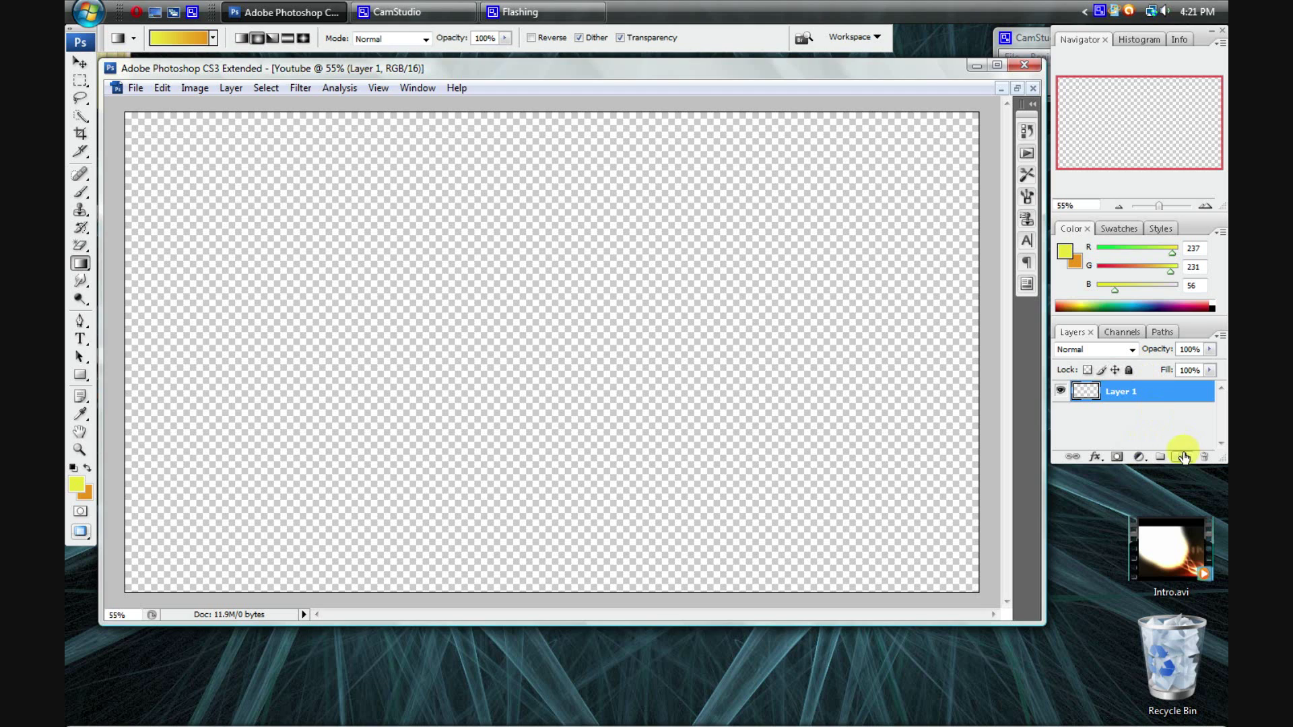
left_click(1182, 462)
left_click(1181, 462)
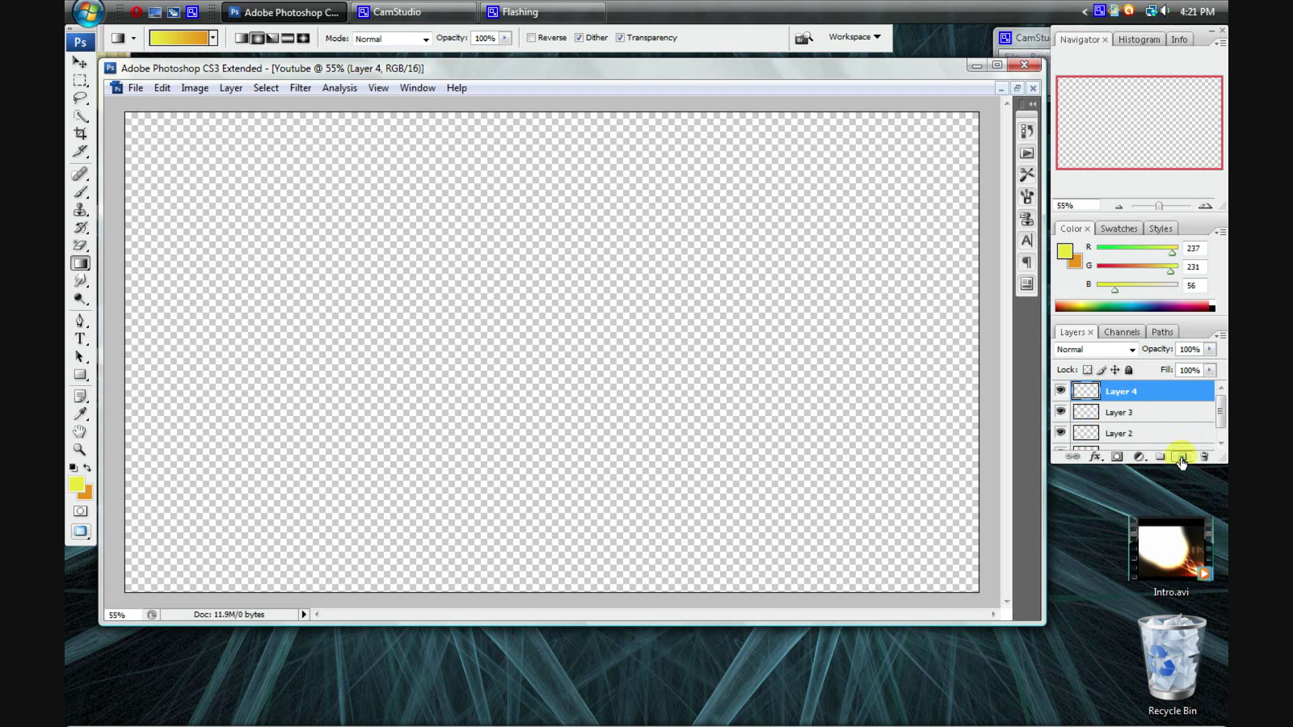
left_click(1181, 460)
Fill Layer 1 with black (000000) using the Paint Bucket.
left_click(1148, 440)
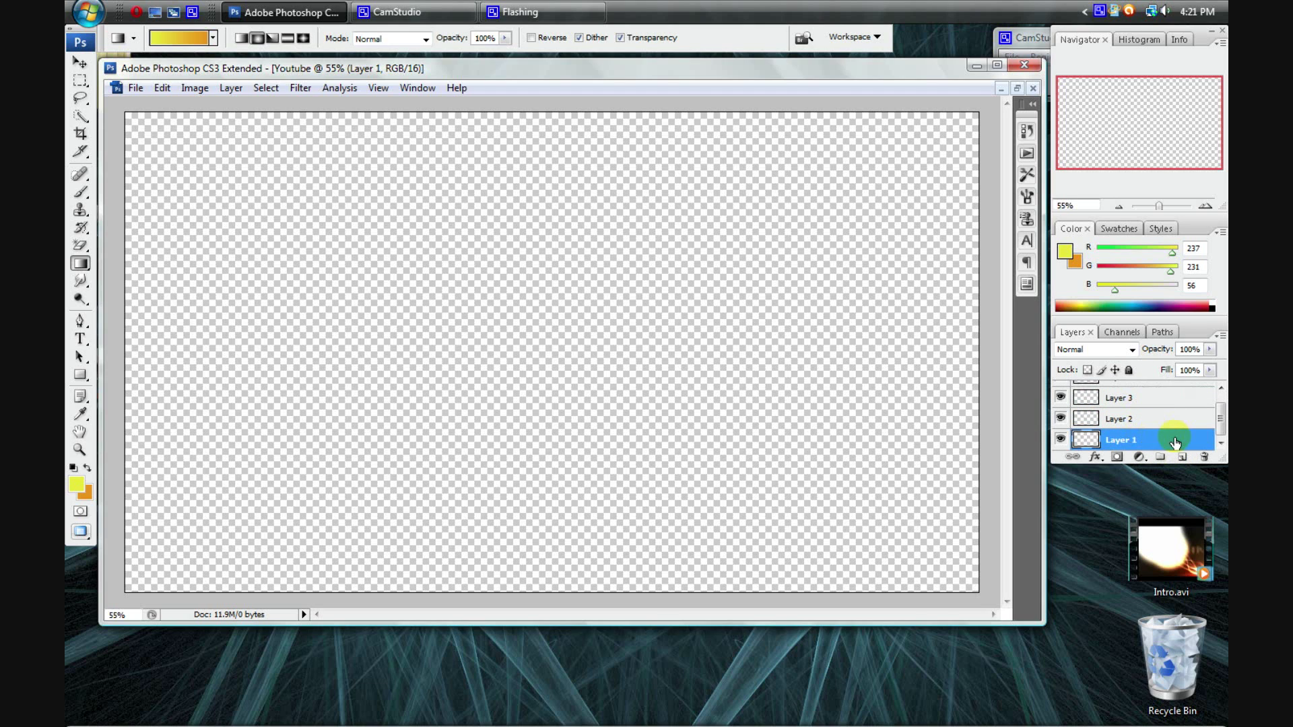
left_click_drag(80, 264, 131, 284)
left_click(78, 488)
left_click_drag(479, 219, 384, 413)
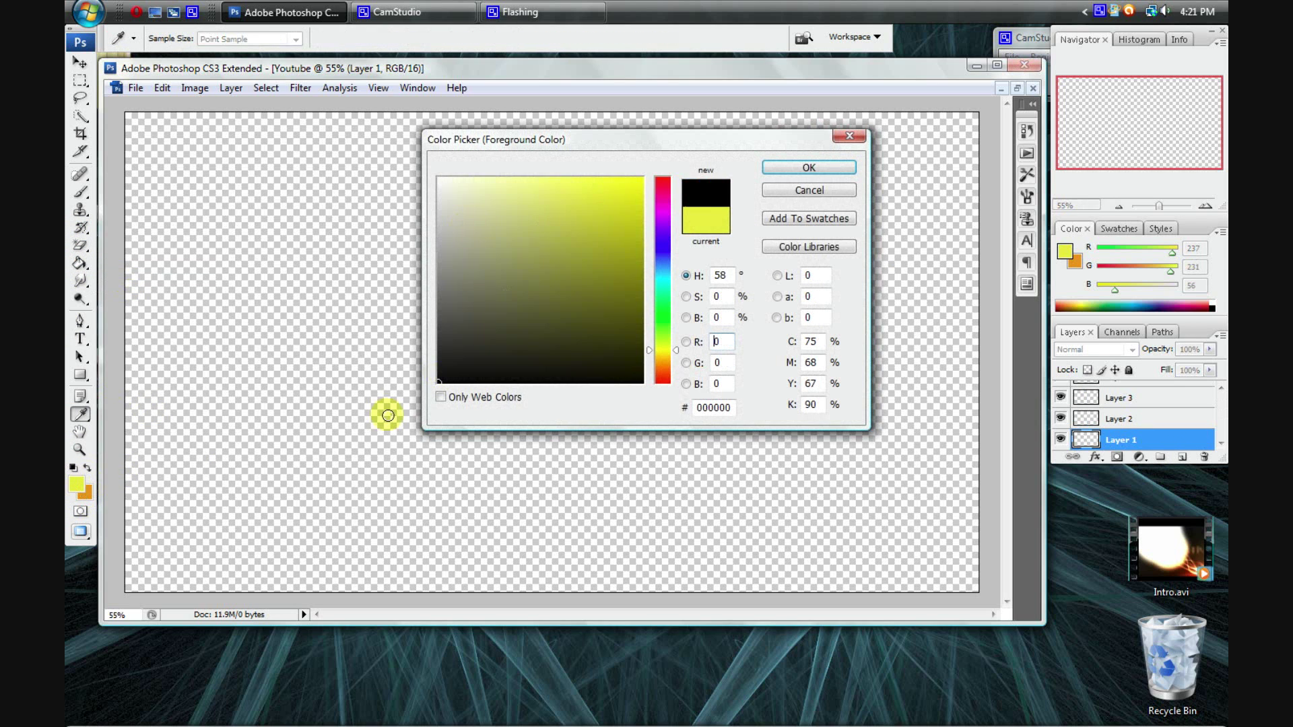
left_click(779, 169)
left_click(473, 279)
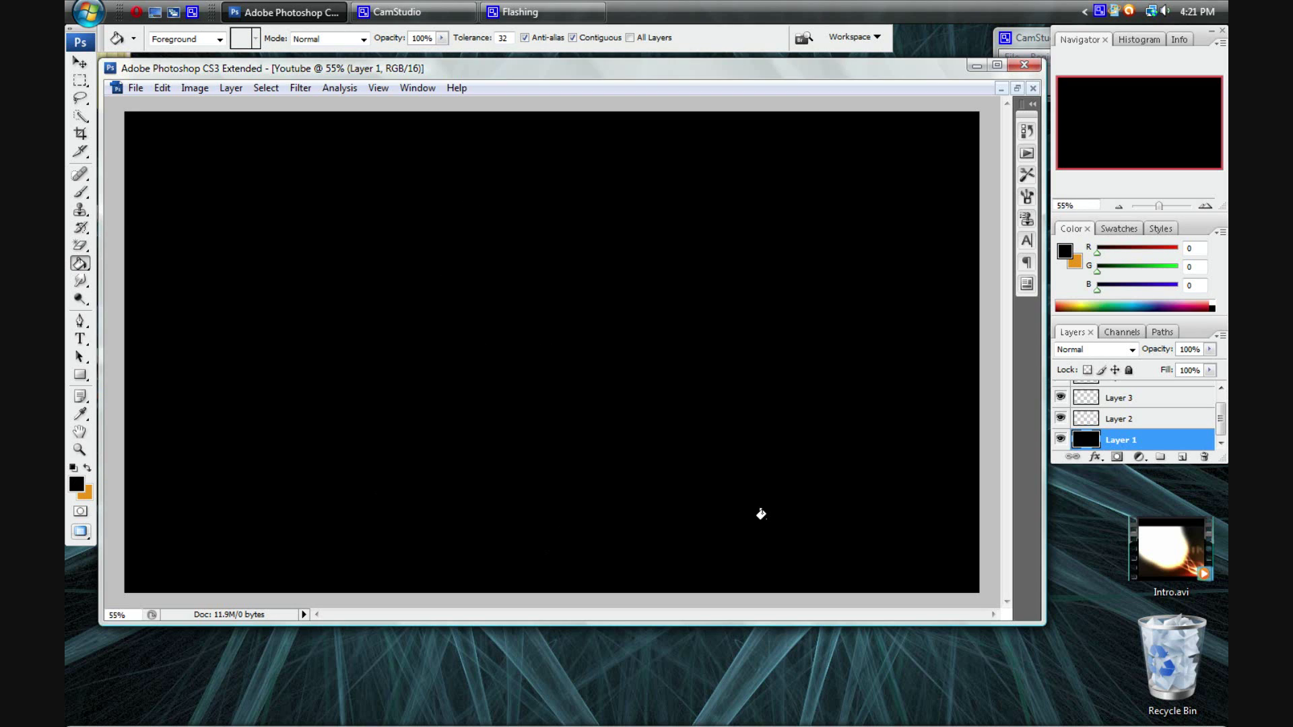
Make Layer 2 the active layer and set the foreground color to white (ffffff).
left_click(1107, 421)
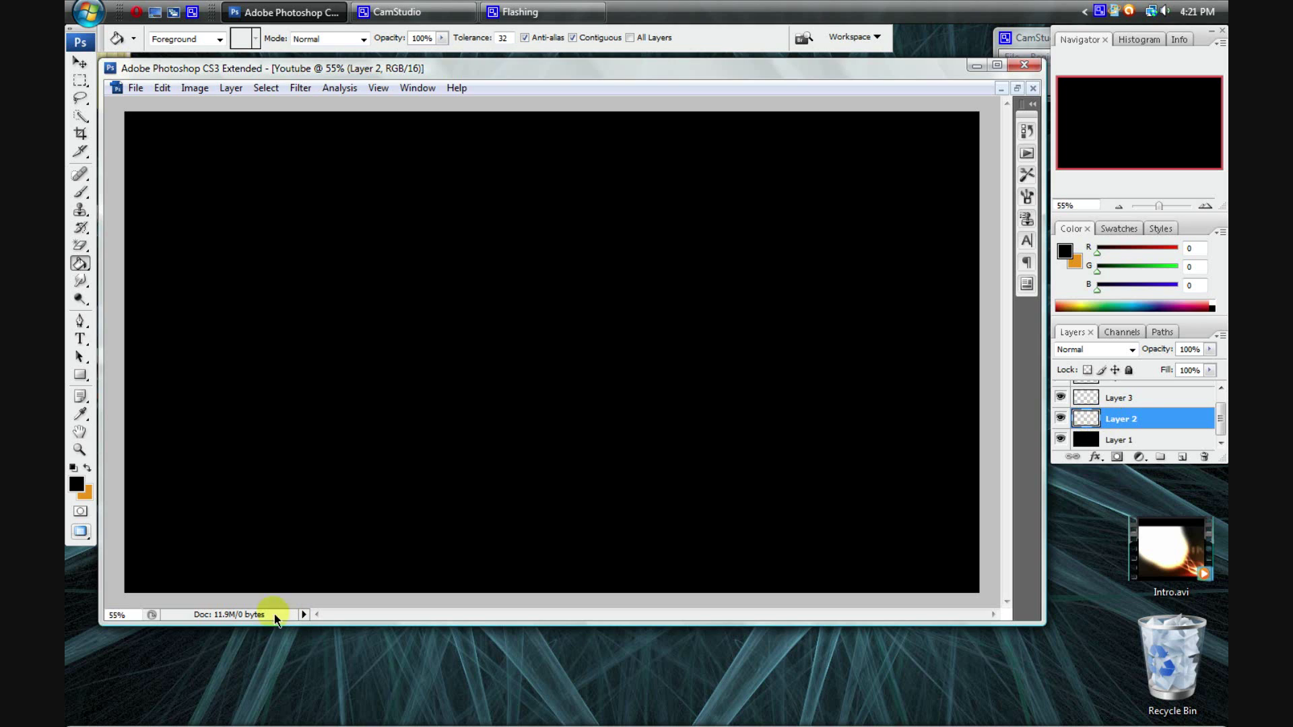
left_click(1128, 441)
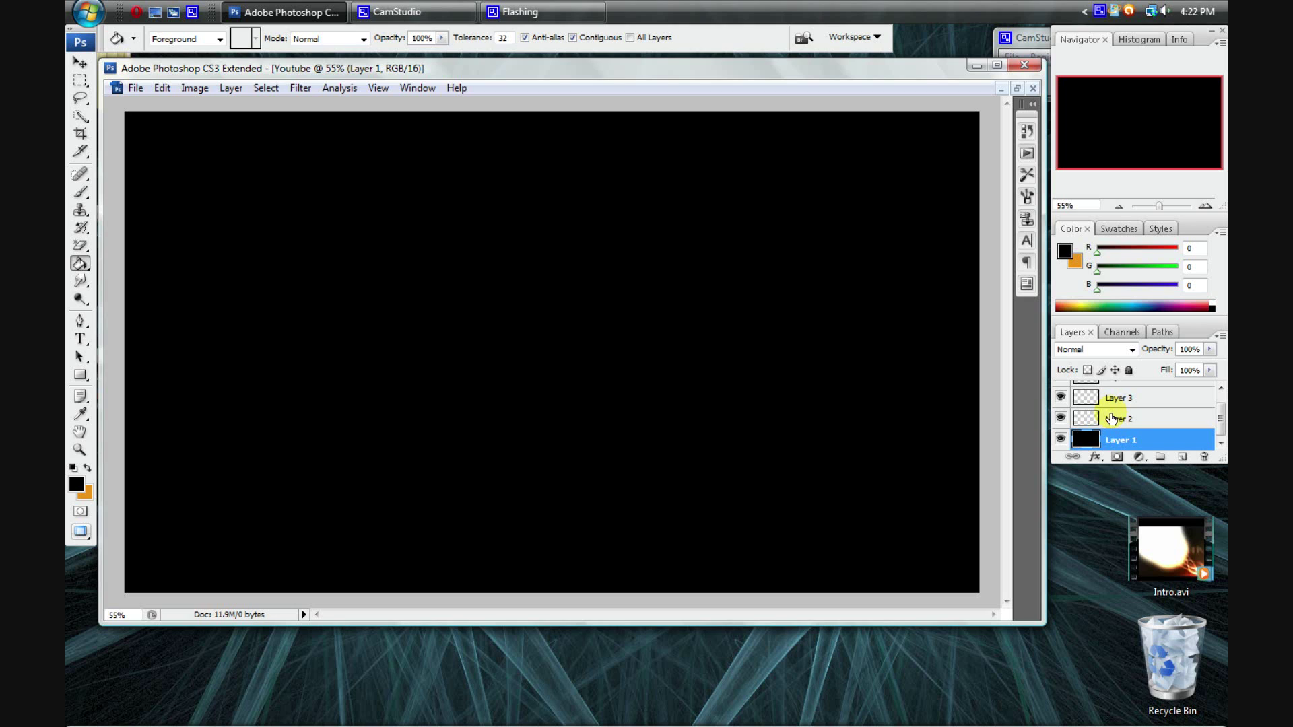
left_click(1112, 419)
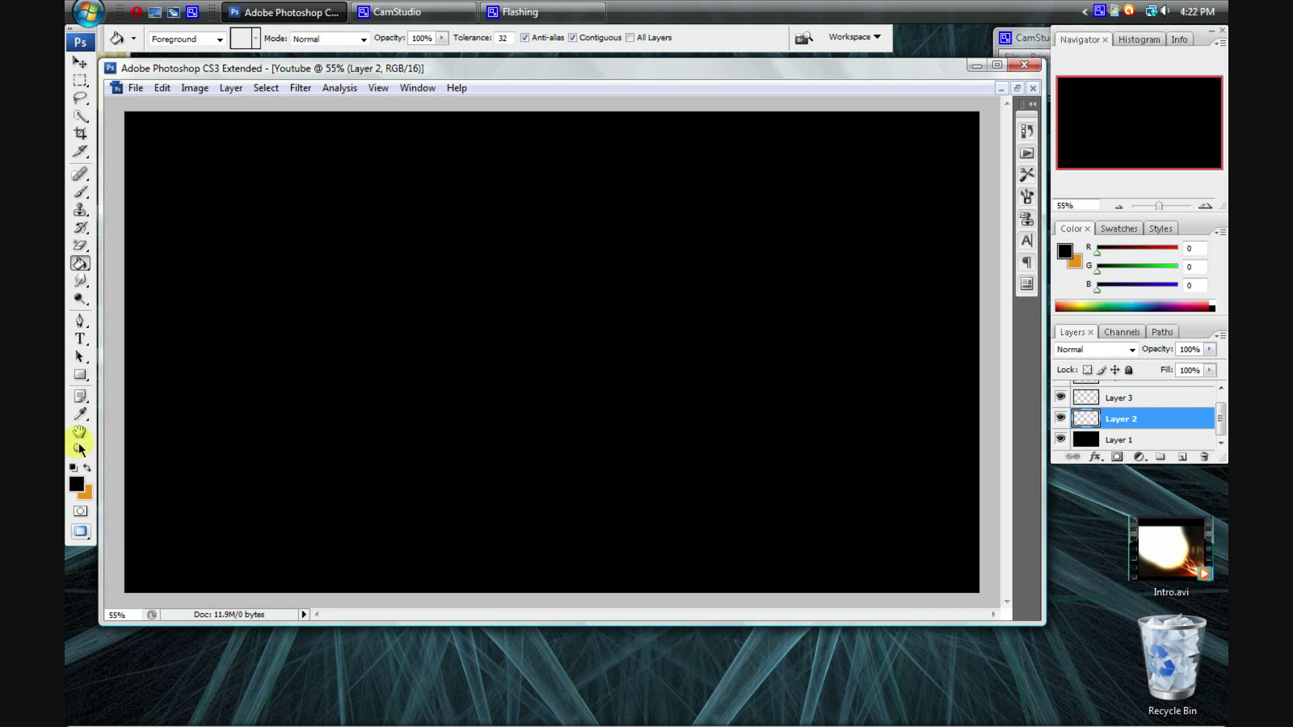
left_click(78, 488)
left_click_drag(441, 181, 401, 145)
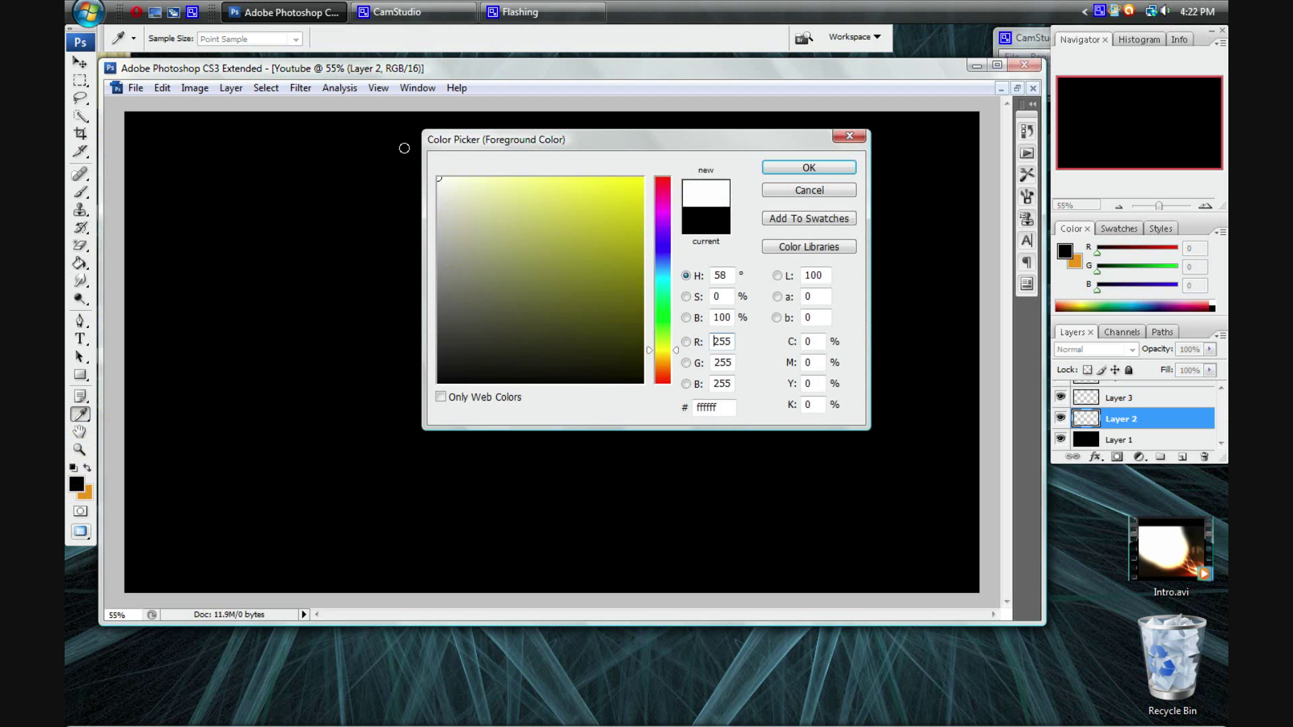
left_click(808, 167)
key("g")
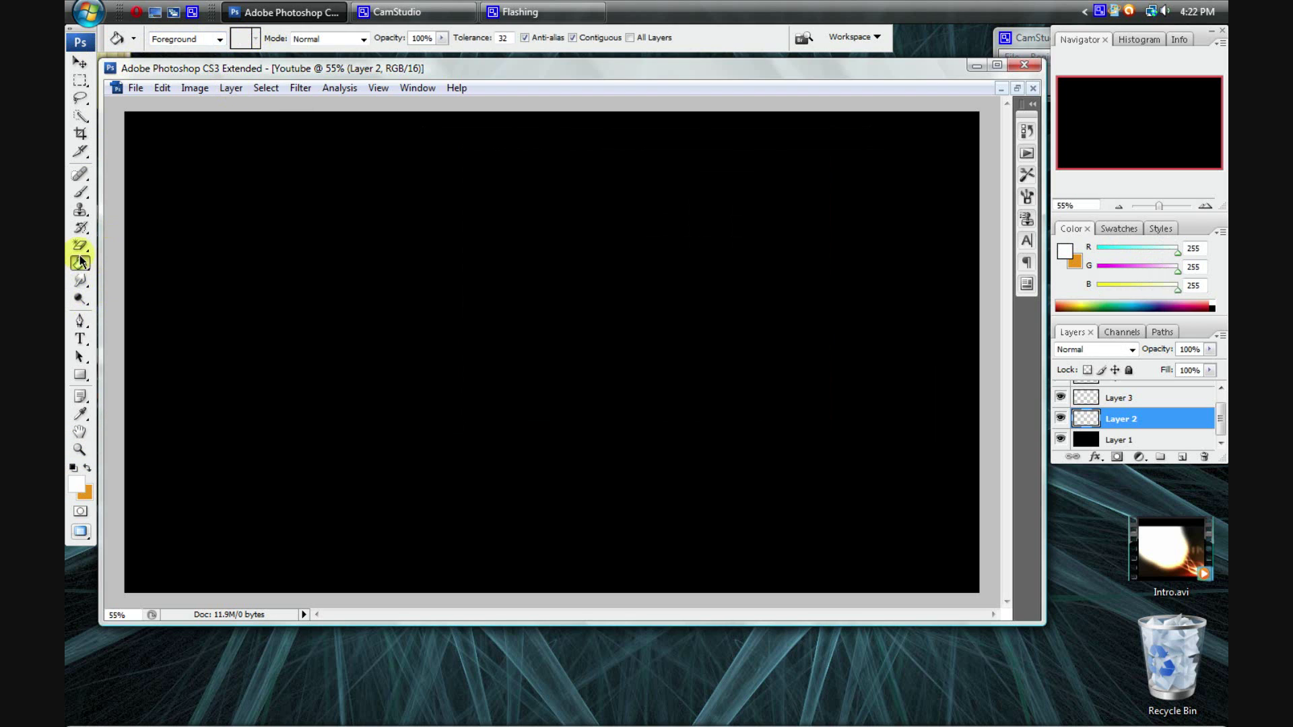
Paint a soft white spot in the upper-left part of the canvas with a 152 px brush at 0% hardness.
left_click(80, 192)
left_click(203, 38)
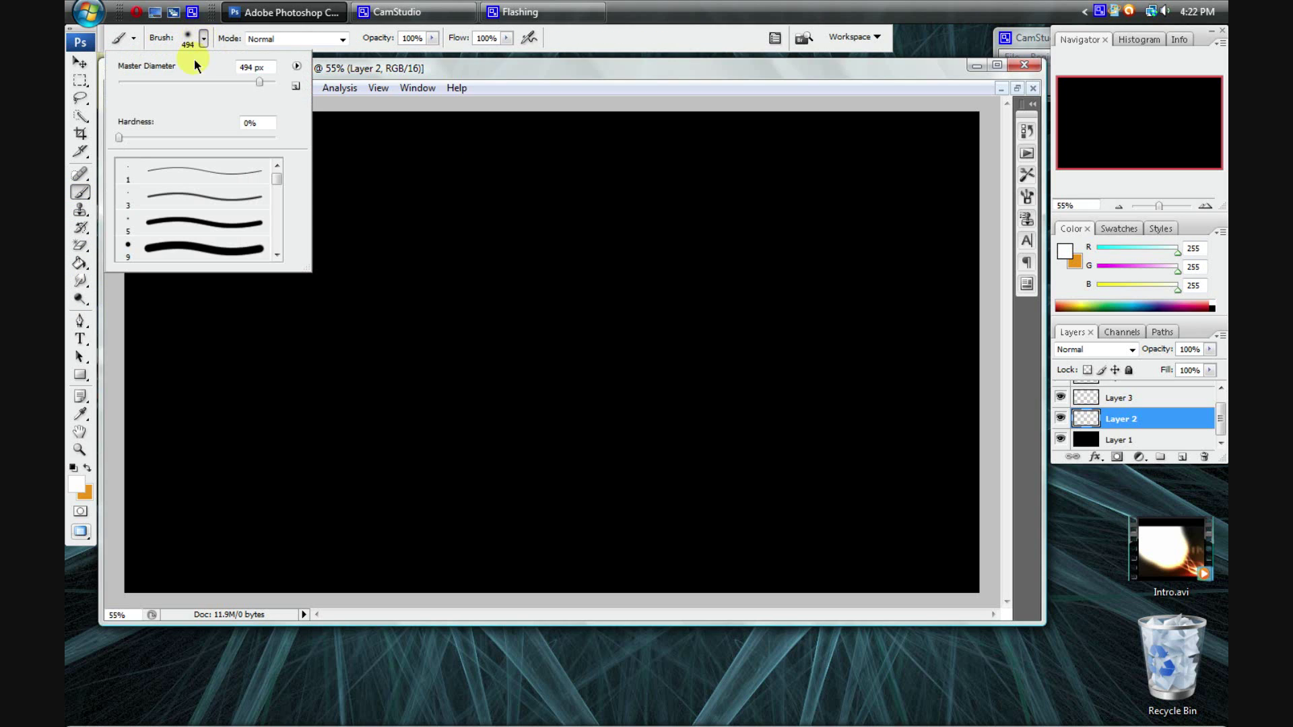
mouse_move(254, 83)
left_mouse_down()
mouse_move(150, 86)
mouse_move(200, 70)
left_mouse_up()
left_click(202, 38)
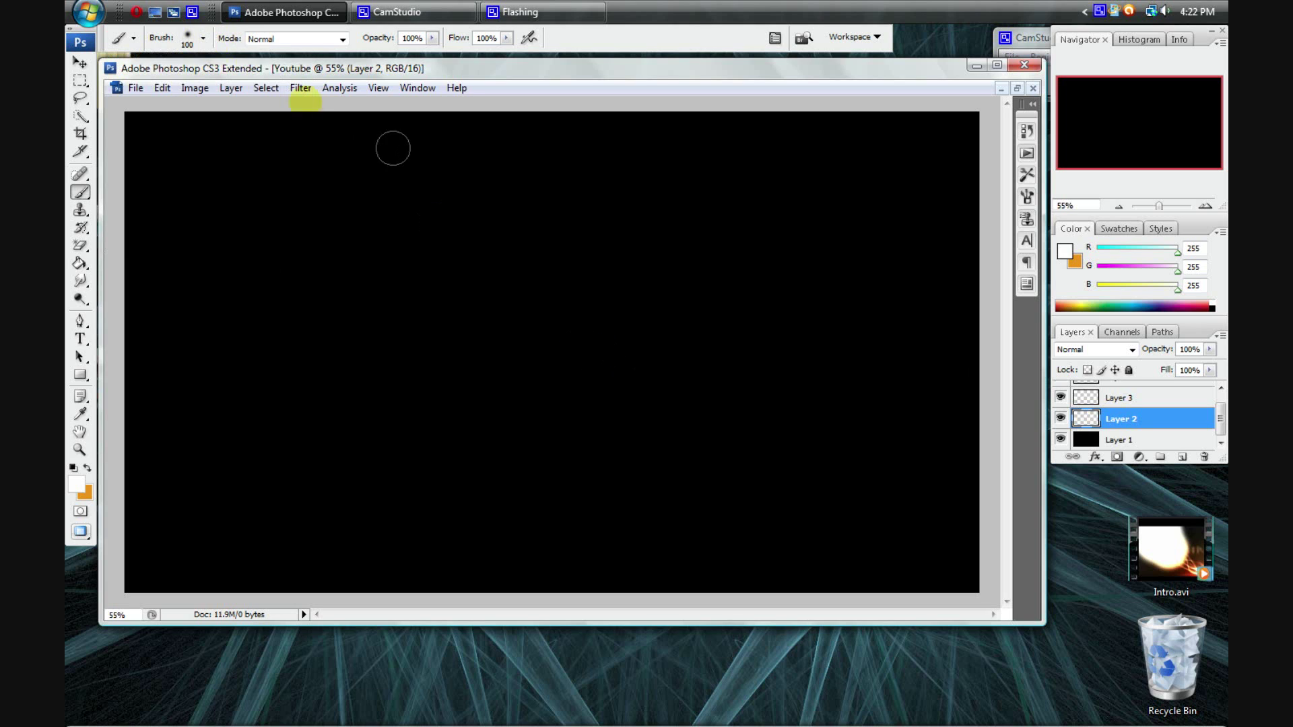
left_click(203, 39)
left_click_drag(196, 86, 218, 82)
left_click(203, 38)
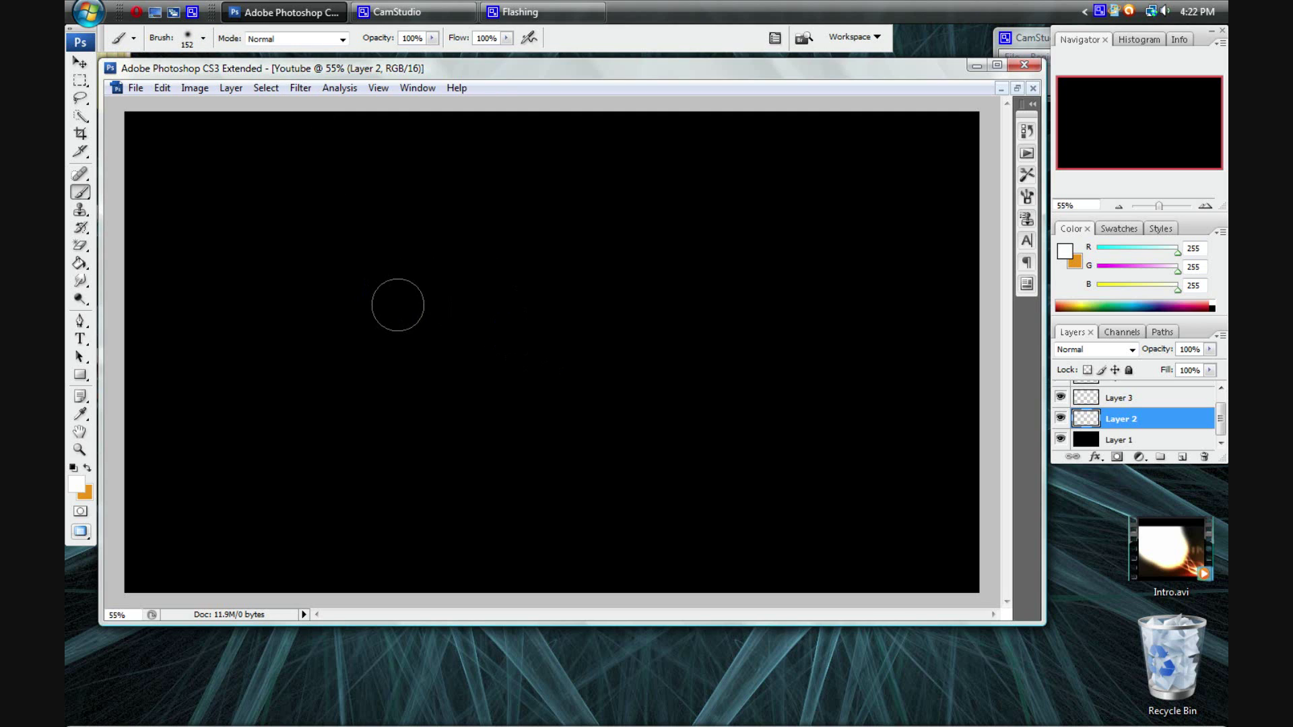
mouse_move(393, 292)
left_mouse_down()
mouse_move(422, 313)
mouse_move(400, 303)
mouse_move(399, 283)
mouse_move(402, 308)
mouse_move(389, 283)
left_mouse_up()
Paint angled and short white strokes around the central spot across the whole canvas with a 64 px soft brush.
left_click(203, 38)
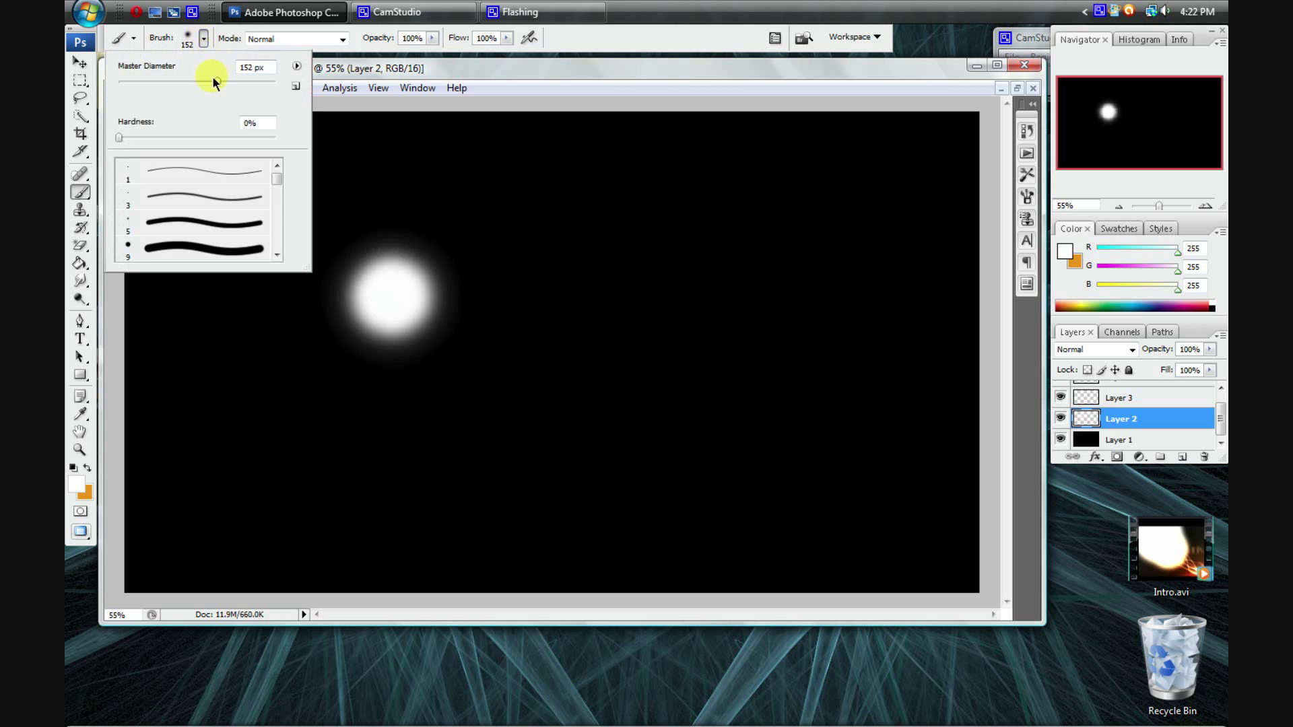
left_click_drag(214, 82, 168, 82)
mouse_move(431, 224)
left_mouse_down()
mouse_move(454, 191)
mouse_move(480, 200)
mouse_move(483, 172)
left_mouse_up()
mouse_move(552, 119)
left_mouse_down()
mouse_move(525, 170)
mouse_move(636, 159)
left_mouse_up()
mouse_move(872, 127)
left_mouse_down()
mouse_move(570, 265)
mouse_move(952, 333)
left_mouse_up()
mouse_move(959, 397)
left_mouse_down()
mouse_move(600, 339)
mouse_move(562, 357)
mouse_move(700, 571)
left_mouse_up()
mouse_move(529, 534)
left_mouse_down()
mouse_move(419, 394)
mouse_move(272, 538)
left_mouse_up()
mouse_move(127, 336)
left_mouse_down()
mouse_move(296, 333)
mouse_move(169, 443)
left_mouse_up()
mouse_move(118, 233)
left_mouse_down()
mouse_move(329, 267)
mouse_move(332, 94)
mouse_move(228, 125)
mouse_move(193, 158)
mouse_move(156, 159)
left_mouse_up()
mouse_move(882, 232)
left_mouse_down()
mouse_move(848, 249)
mouse_move(871, 268)
left_mouse_up()
left_click(596, 138)
left_click_drag(441, 142, 424, 162)
mouse_move(371, 574)
left_mouse_down()
mouse_move(423, 554)
mouse_move(439, 572)
left_mouse_up()
mouse_move(788, 553)
left_mouse_down()
mouse_move(757, 494)
mouse_move(872, 454)
mouse_move(956, 468)
left_mouse_up()
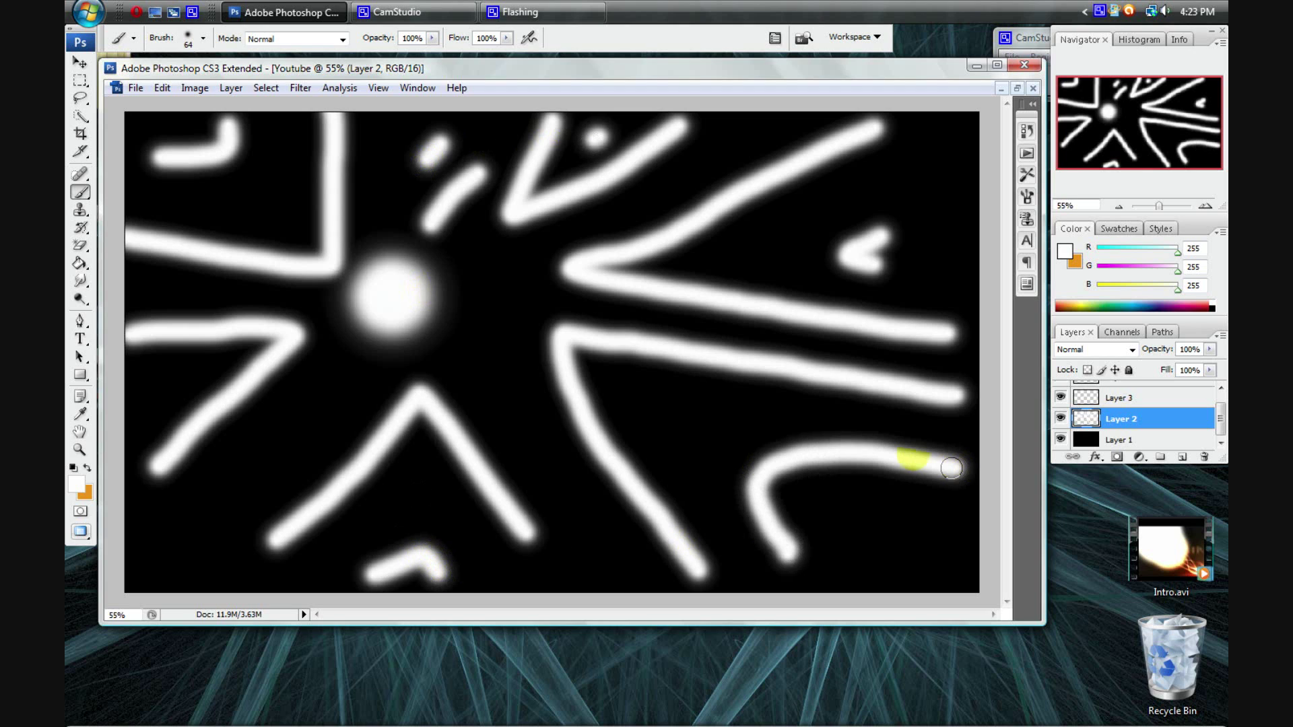
Scatter single white brush dots between and along the painted strokes over the canvas.
left_click(506, 291)
left_click(499, 344)
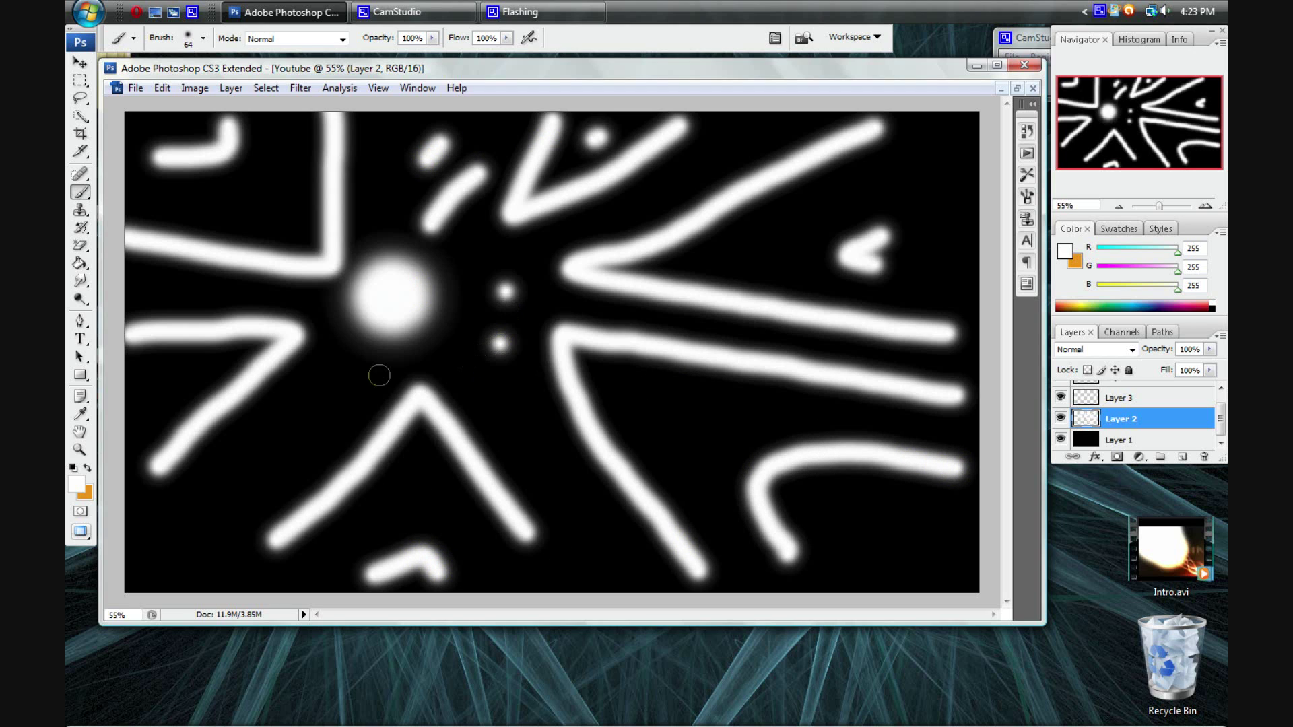
left_click(331, 391)
left_click(267, 313)
left_click(322, 199)
left_click(439, 156)
left_click(879, 309)
left_click(868, 527)
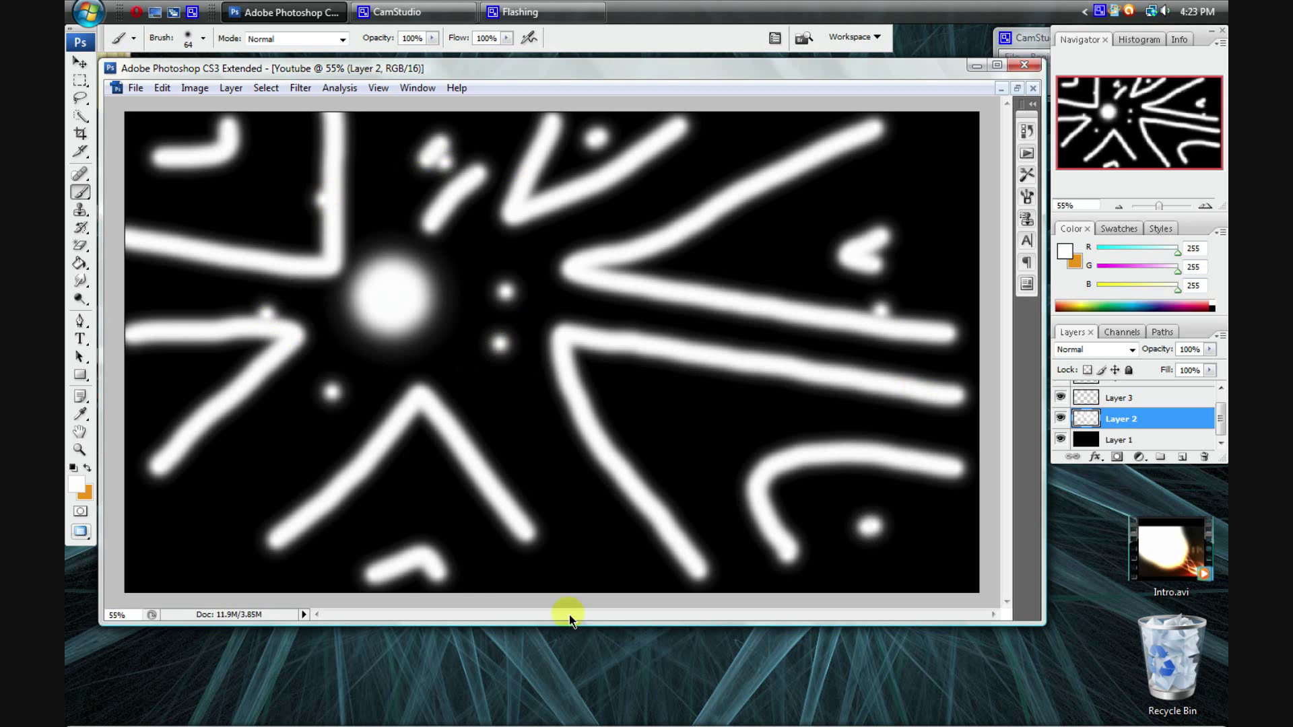
left_click(311, 486)
left_click(230, 496)
left_click(213, 266)
left_click(206, 138)
left_click(694, 208)
left_click(851, 246)
left_click(788, 438)
left_click(682, 474)
left_click(575, 461)
left_click(524, 480)
left_click(675, 379)
left_click(431, 489)
left_click(480, 458)
left_click(274, 190)
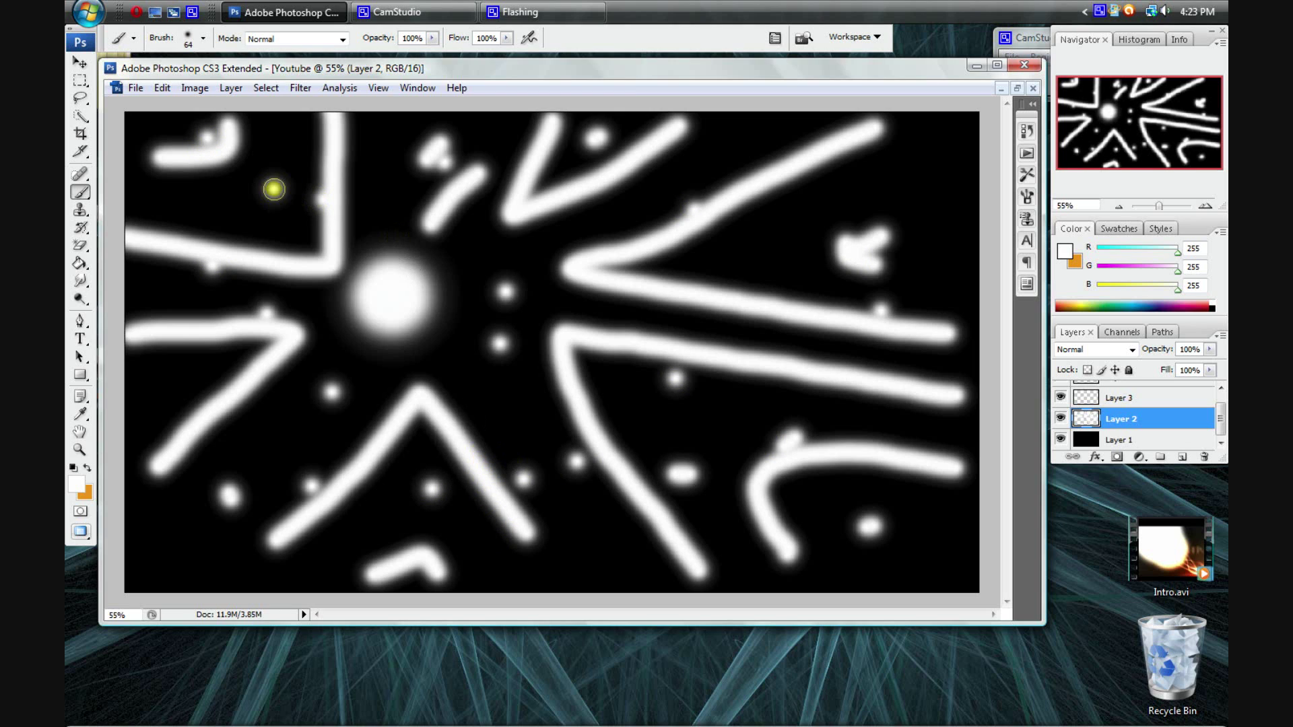
Apply a Radial Blur to Layer 2 with amount 100, Zoom method and Best quality, centring the blur on the white spot.
left_click(300, 88)
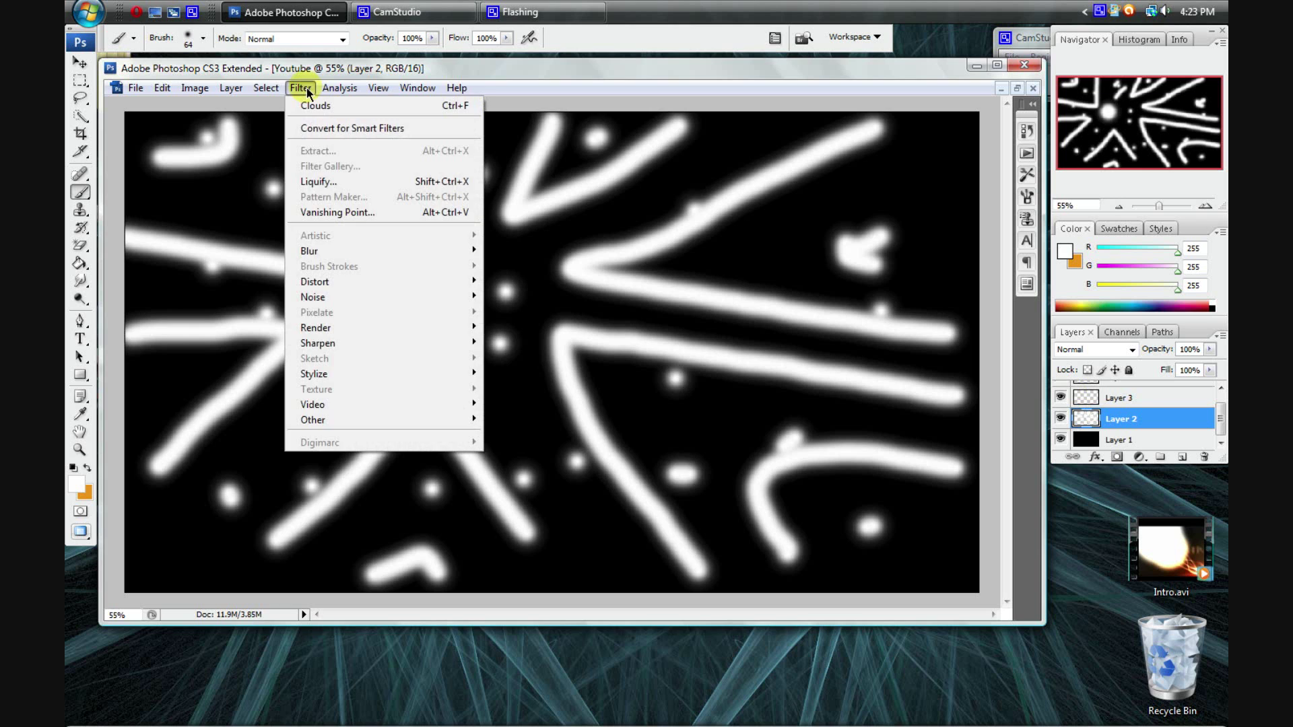
mouse_move(368, 248)
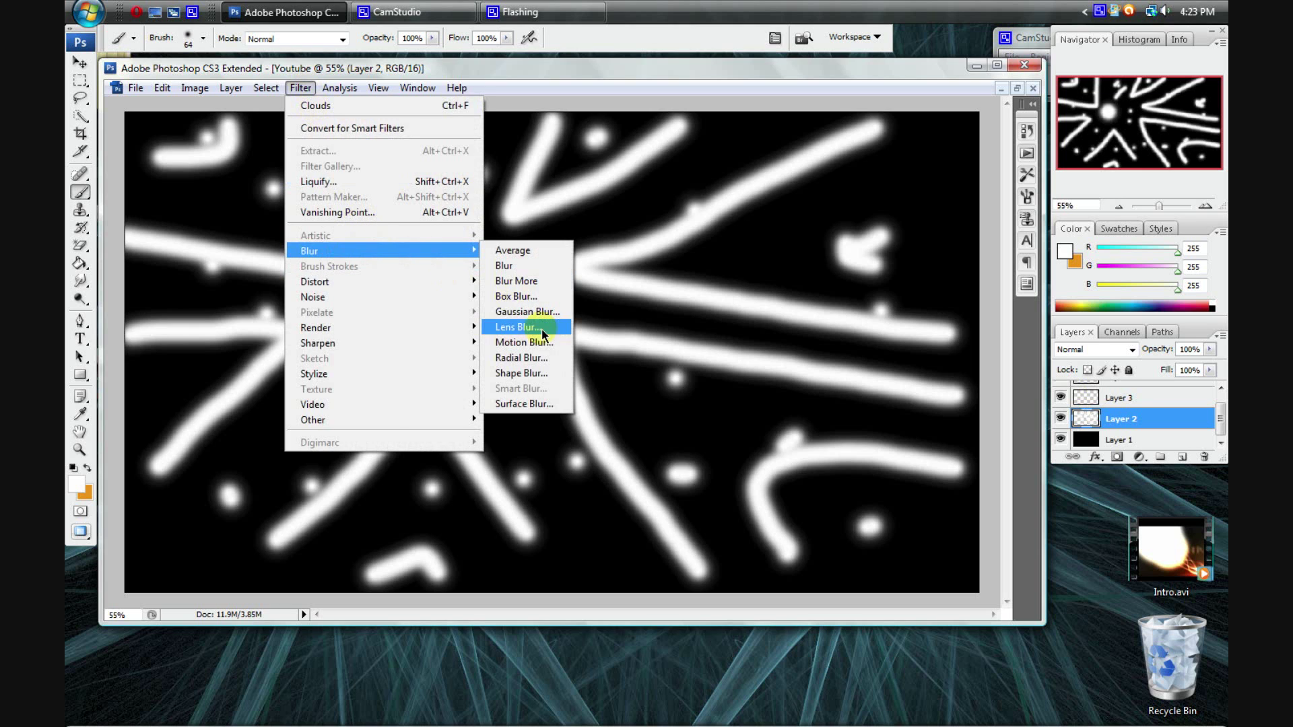
left_click(540, 357)
left_click_drag(680, 291, 697, 315)
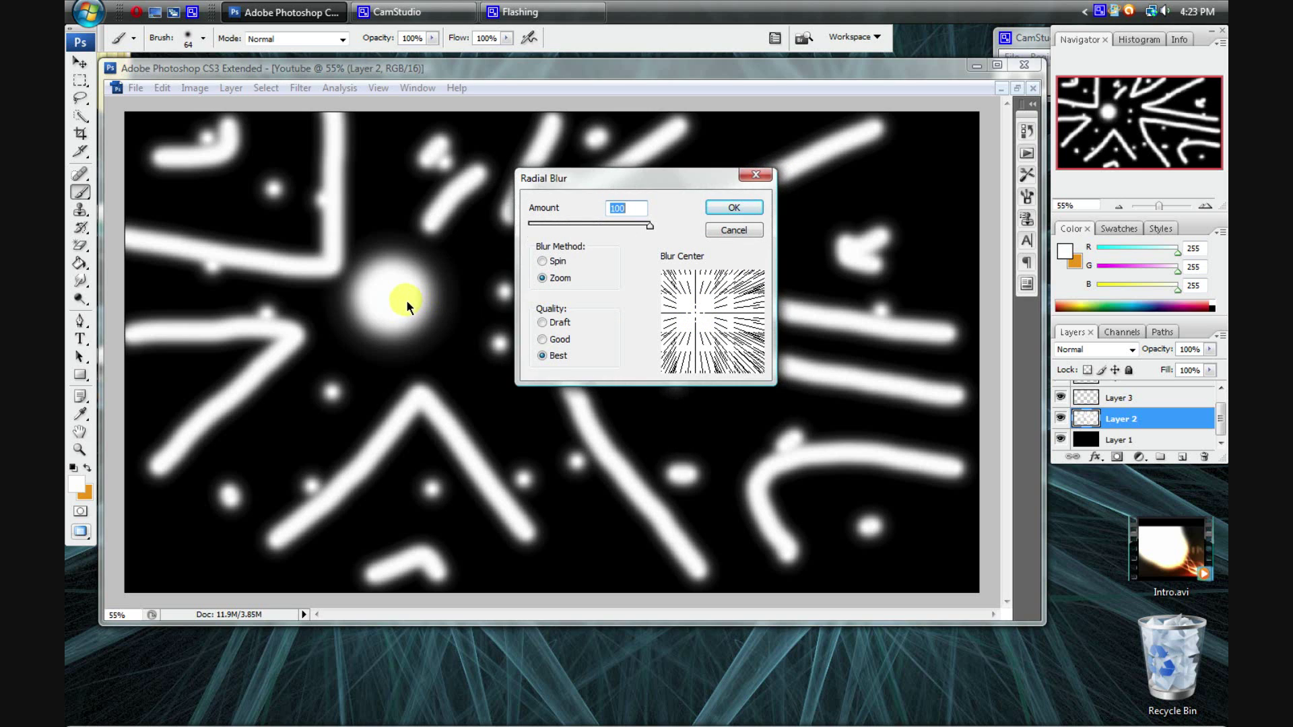
left_click(397, 296)
left_click(694, 308)
left_click_drag(696, 309, 695, 305)
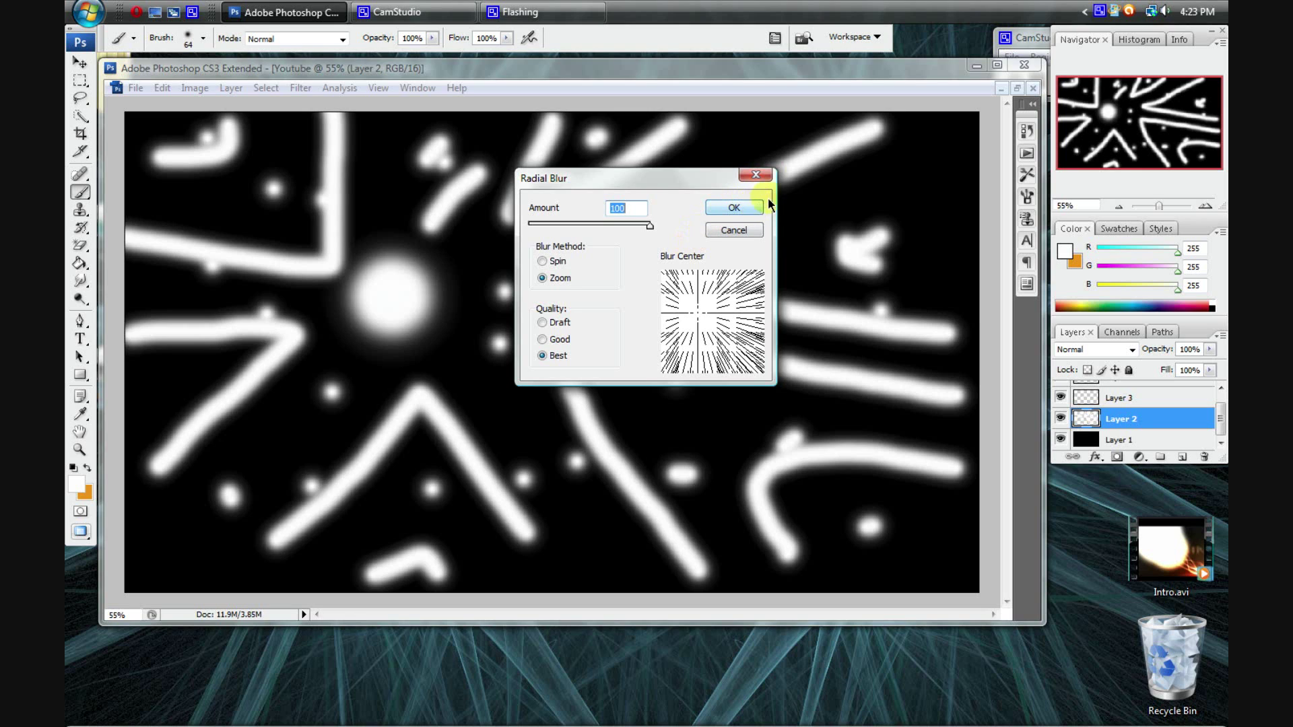
left_click(699, 311)
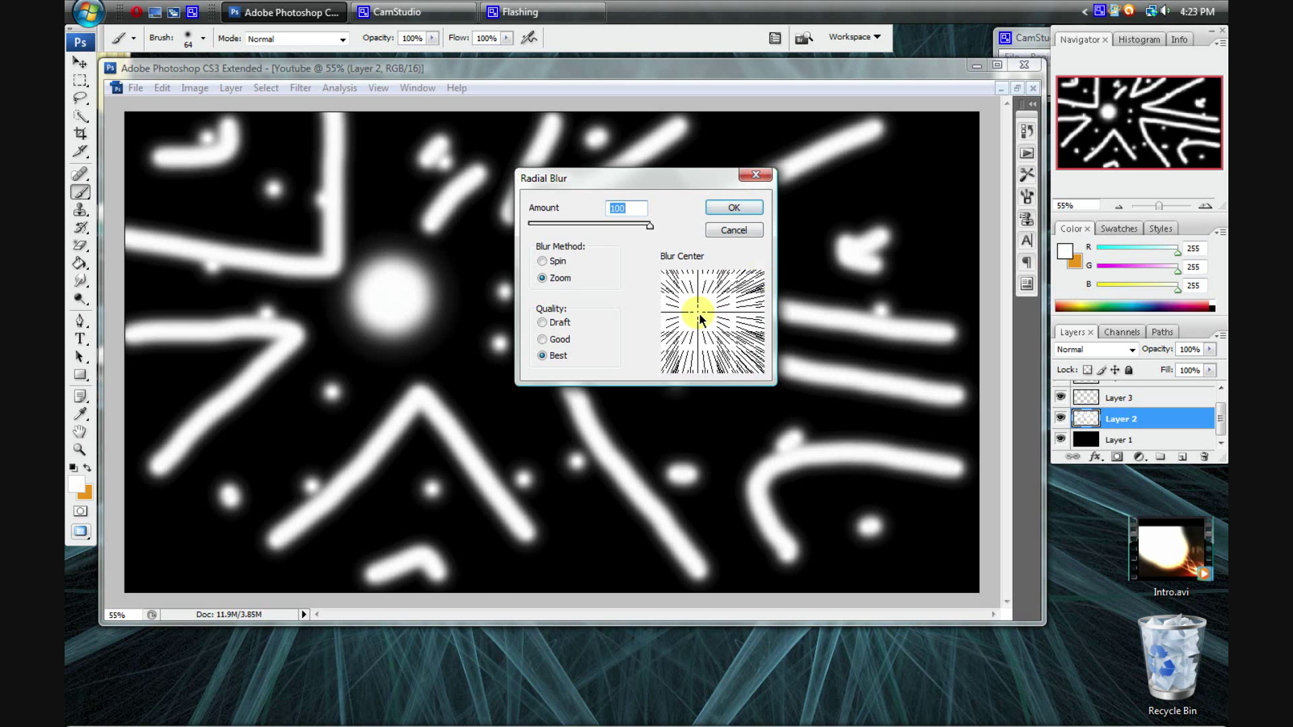
left_click(702, 316)
left_click(745, 207)
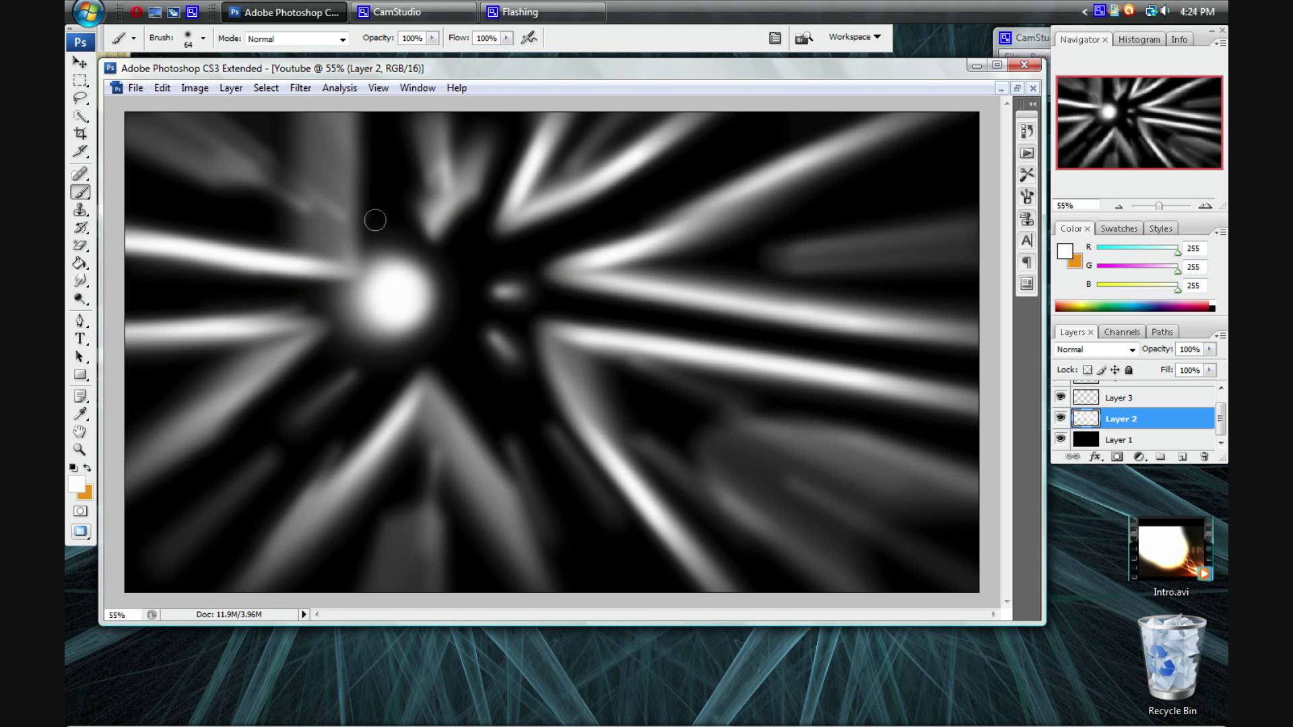
Make Layer 3 the active layer.
left_click(1034, 38)
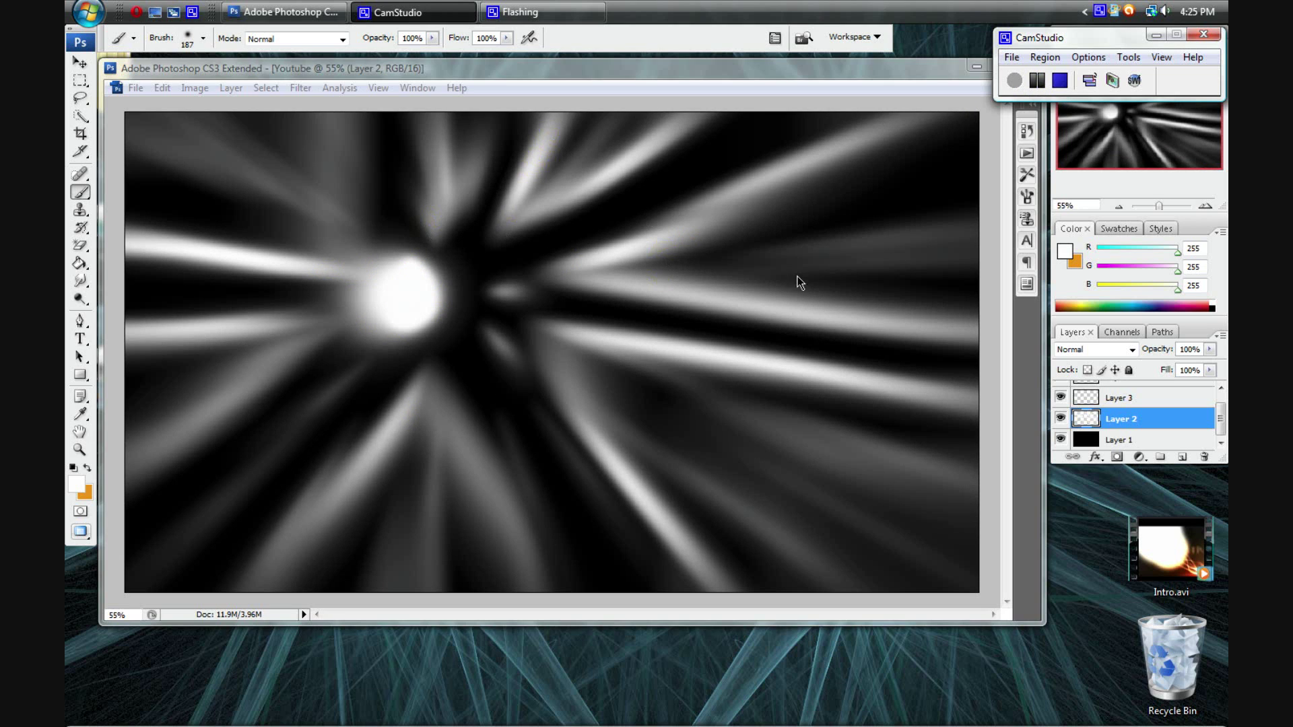
left_click(1121, 405)
left_click(1112, 403)
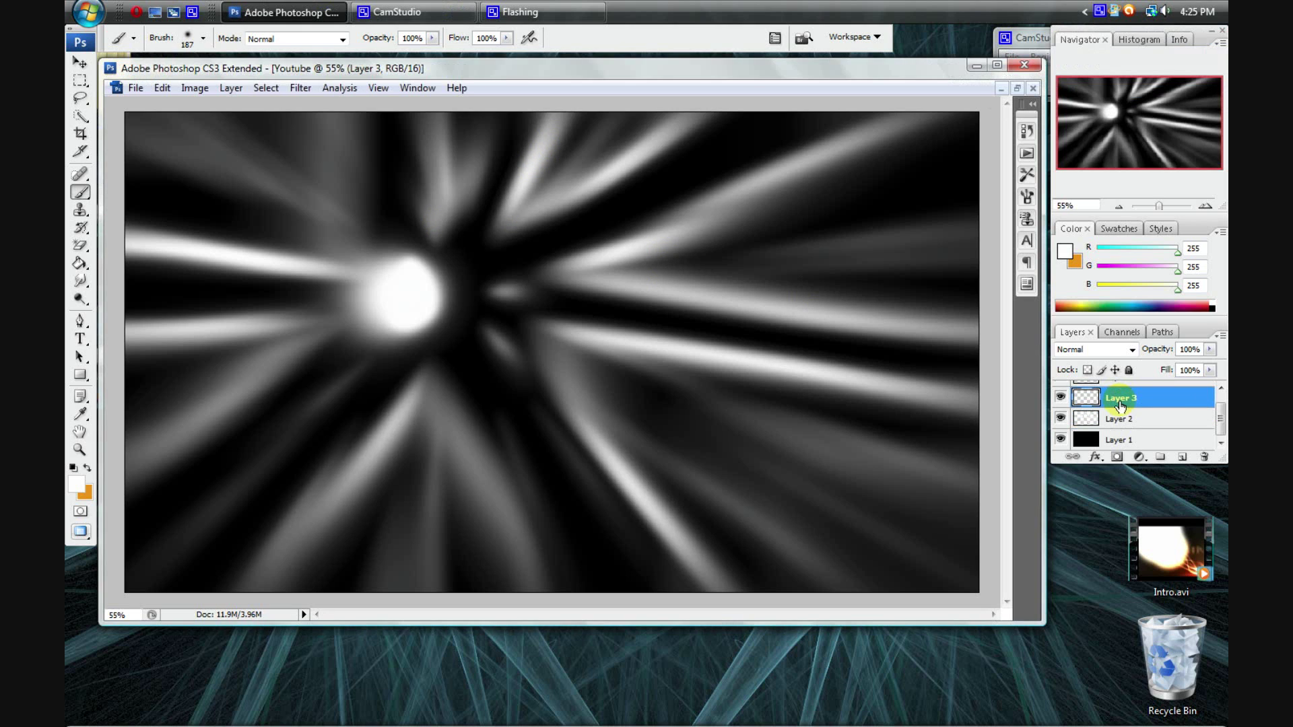
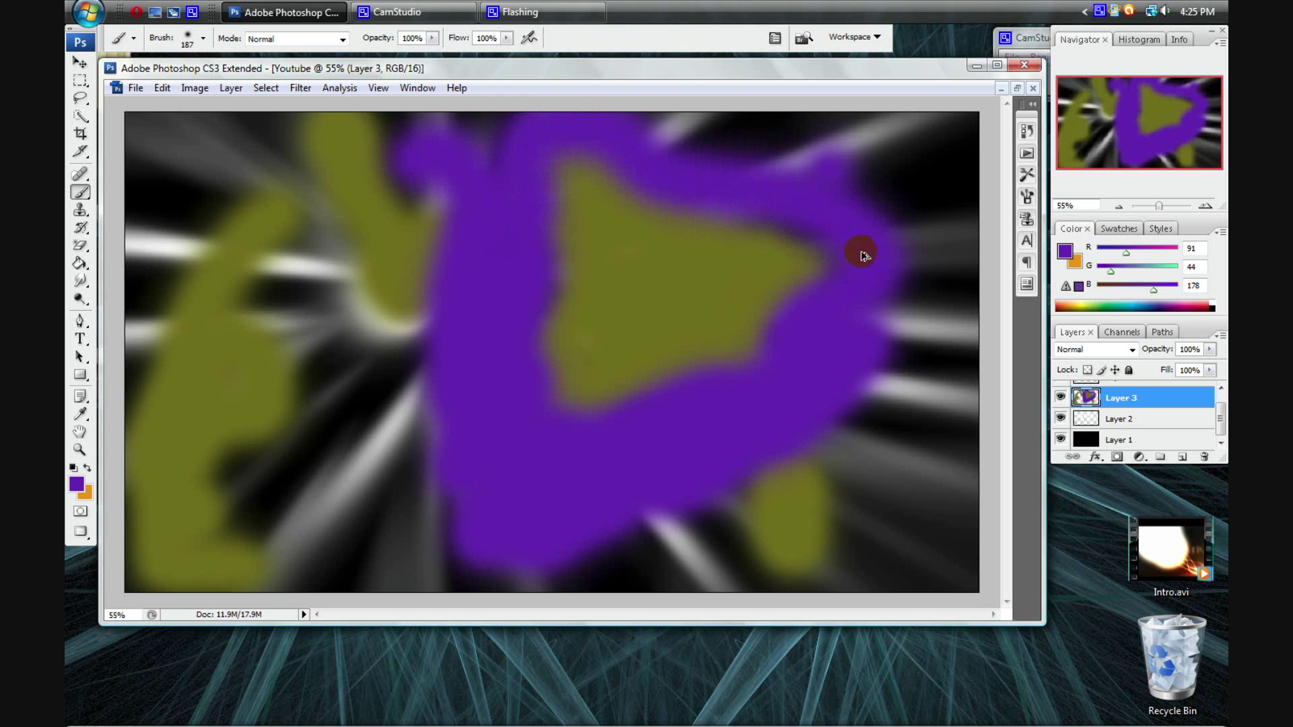
Undo all the olive and purple brush strokes painted over the light rays.
key("ctrl+z")
key("ctrl+alt+z")
key("ctrl+alt+z")
key("ctrl+alt+z")
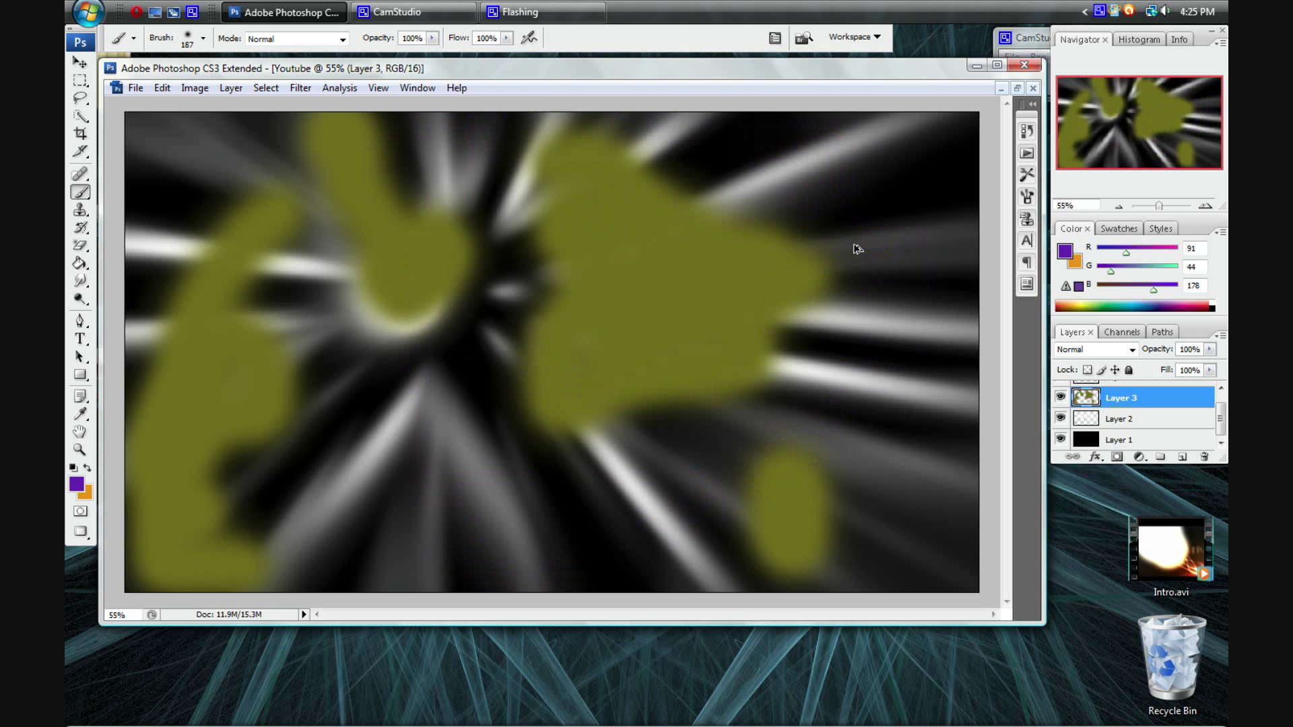
key("ctrl+alt+z")
key("ctrl+alt+z")
key("ctrl+alt+z")
key("ctrl+alt+z")
key("ctrl+alt+z")
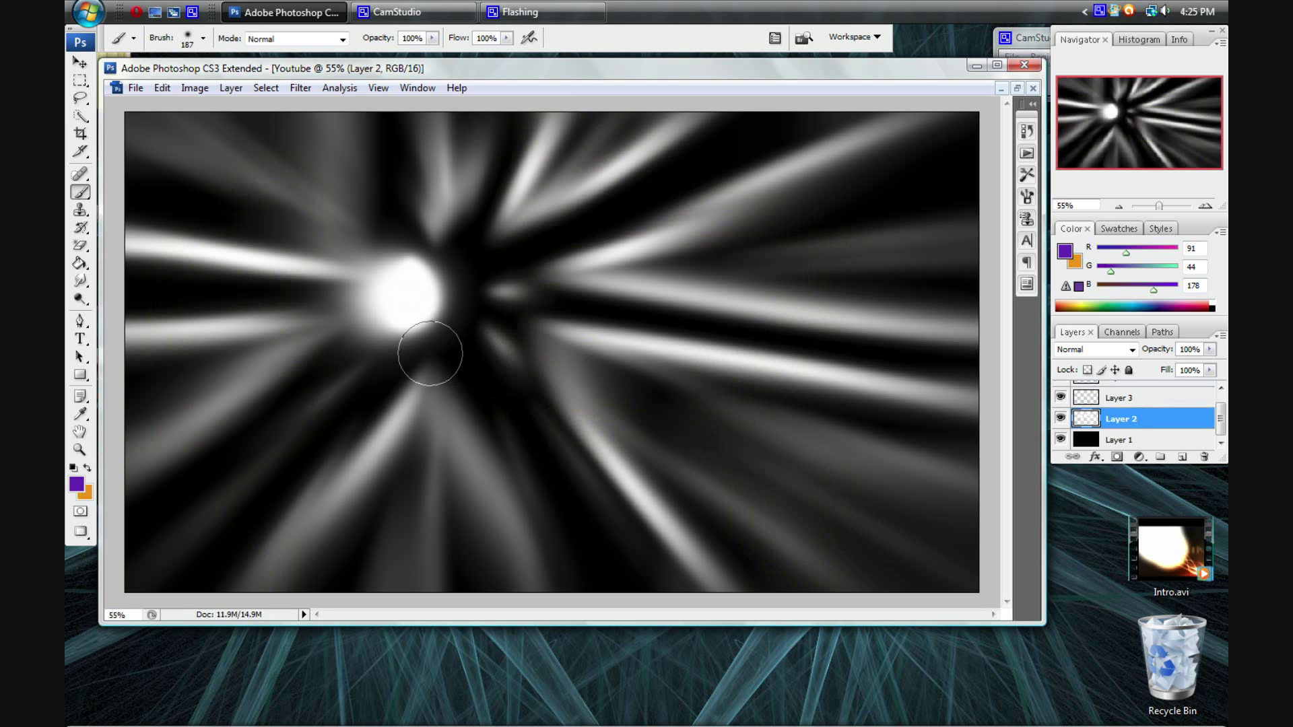
left_click(419, 305)
key("ctrl+z")
left_click(199, 316)
key("ctrl+z")
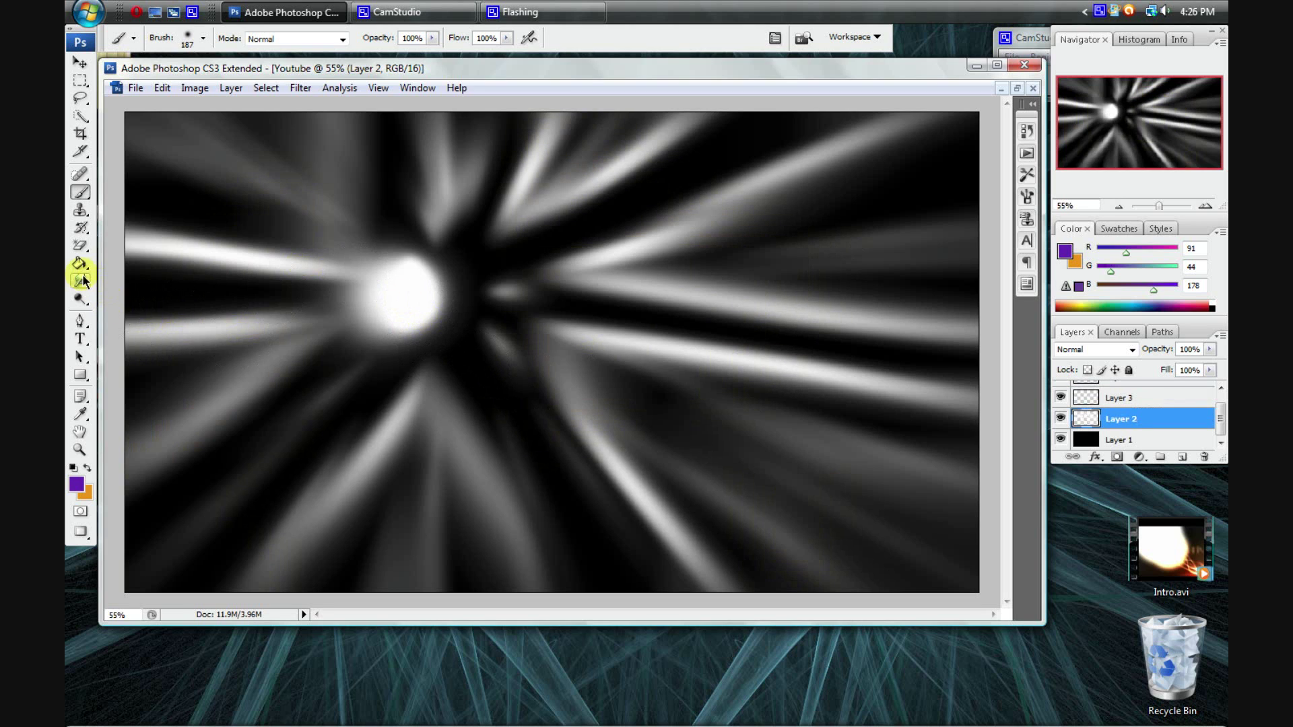
Select the Gradient tool and set a light yellow foreground color (RGB 244, 246, 94) with an orange background color.
left_click(80, 263)
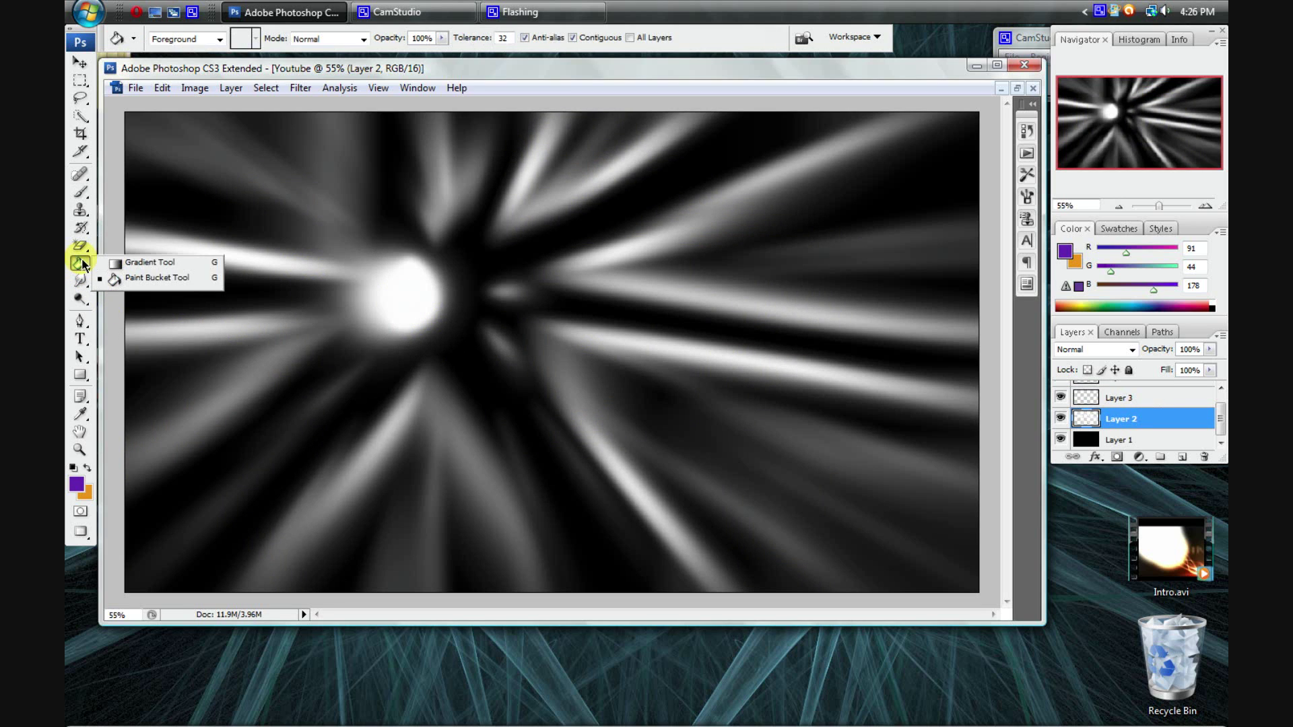
left_click(149, 264)
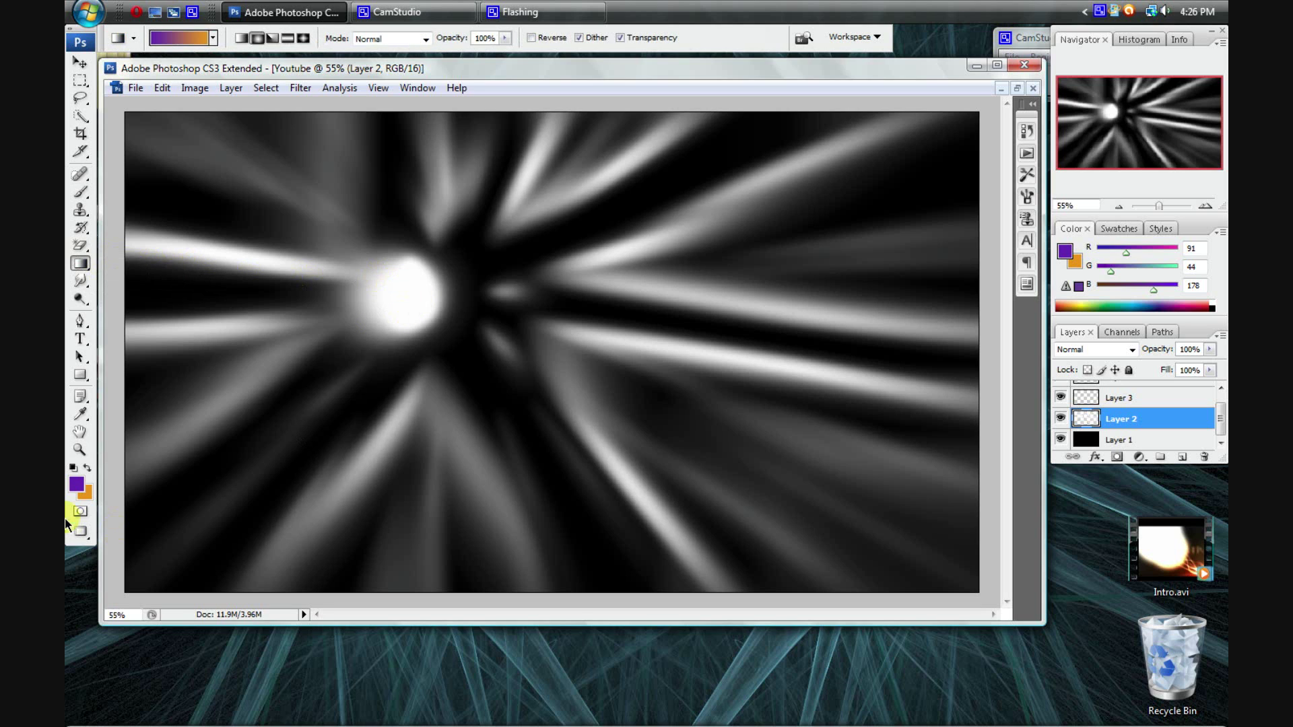
left_click(82, 496)
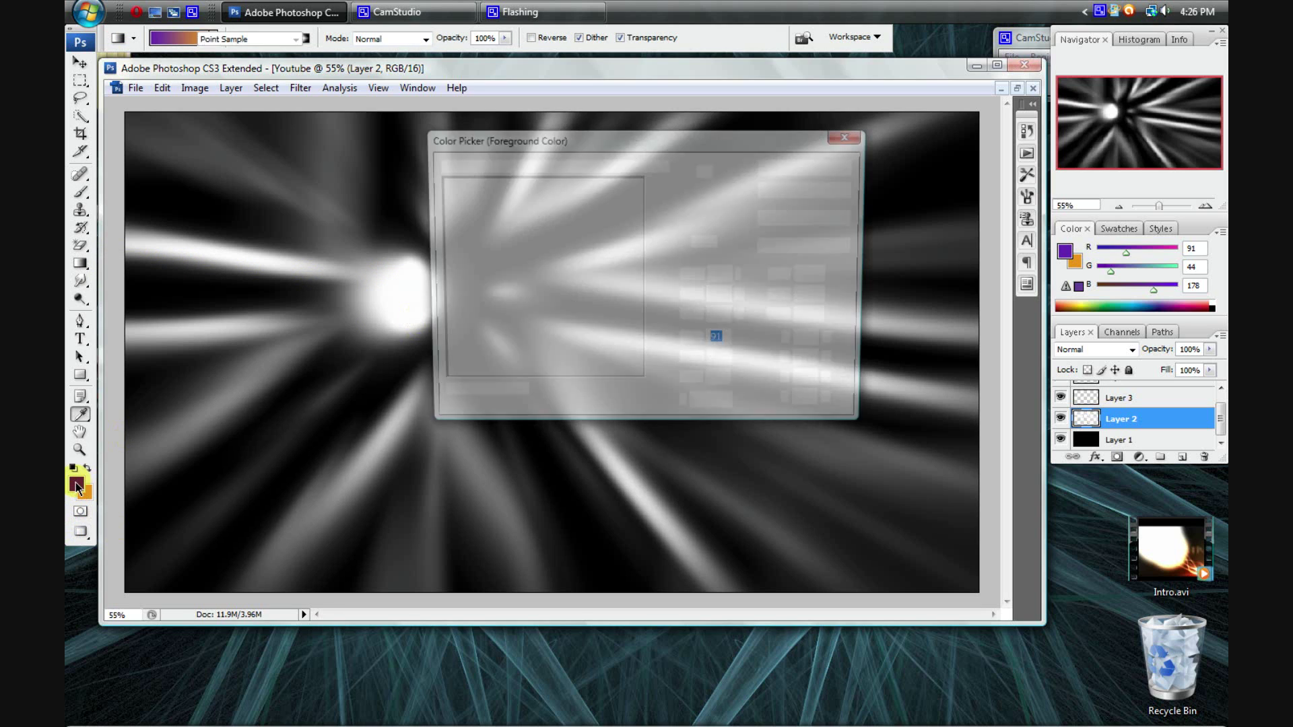
left_click(667, 302)
left_click_drag(666, 301, 662, 346)
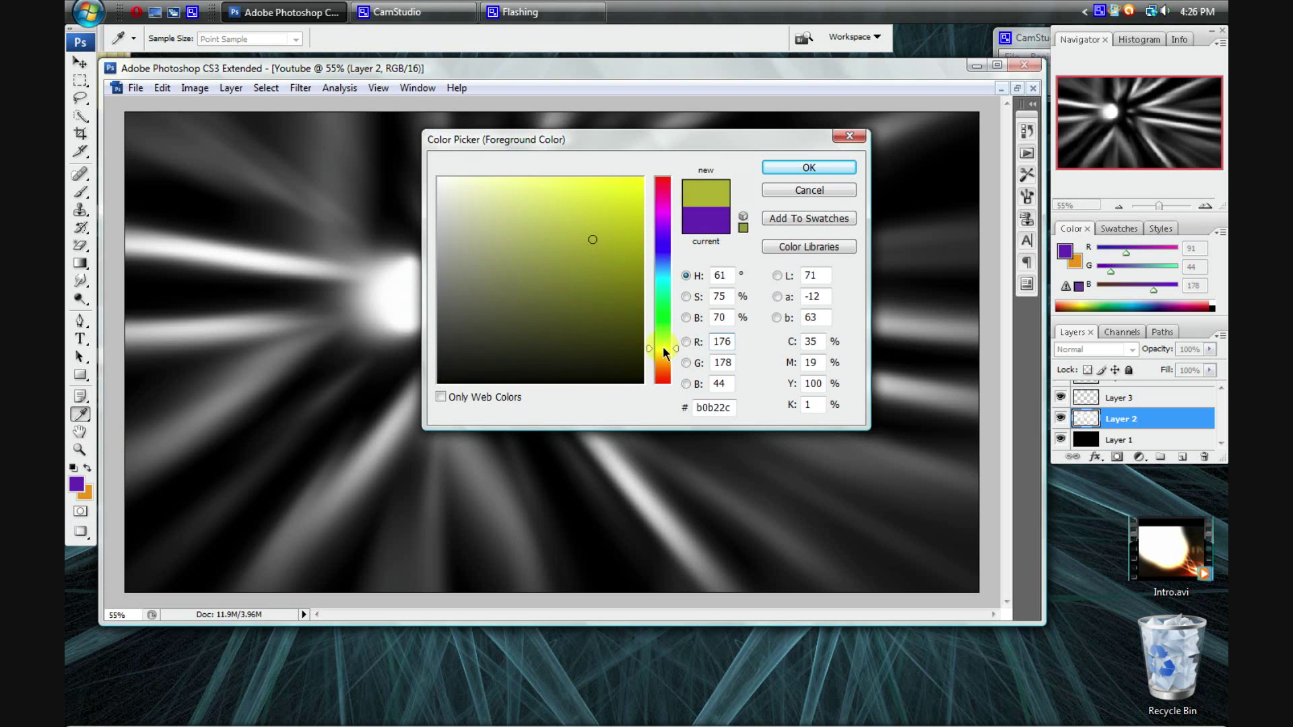
left_click_drag(560, 222, 565, 184)
left_click(830, 158)
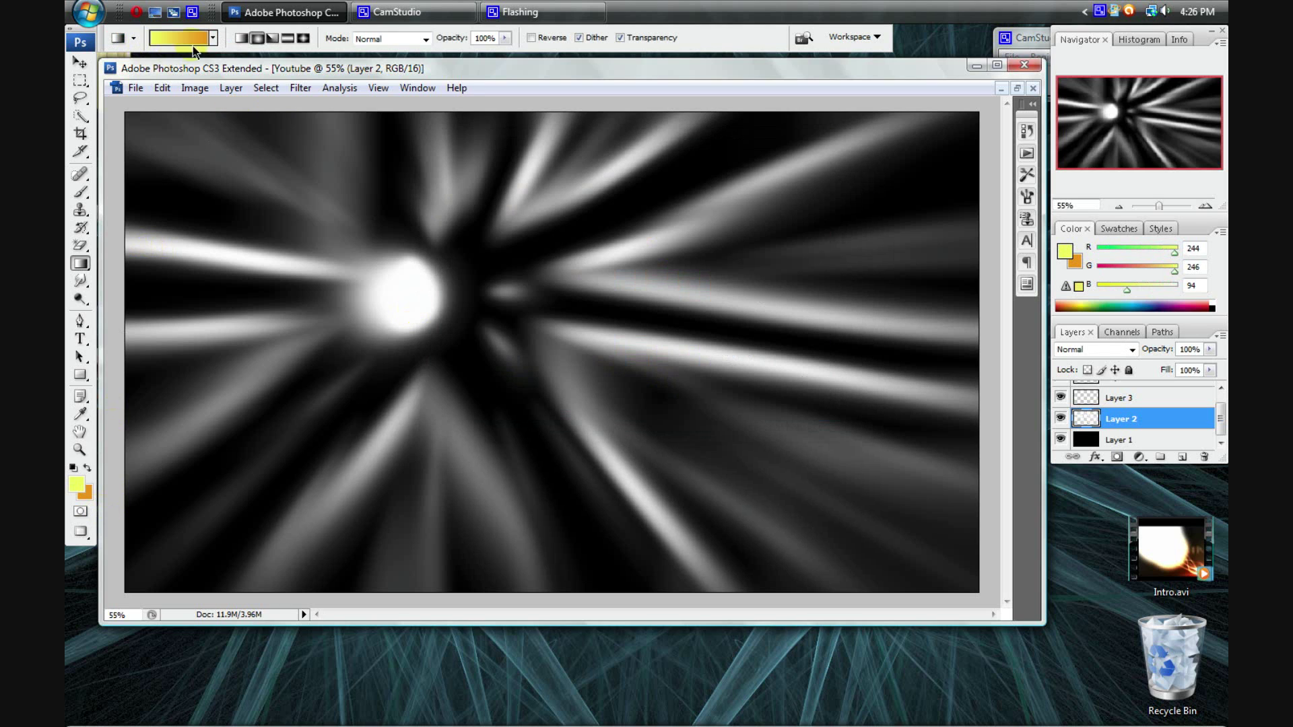
left_click(90, 498)
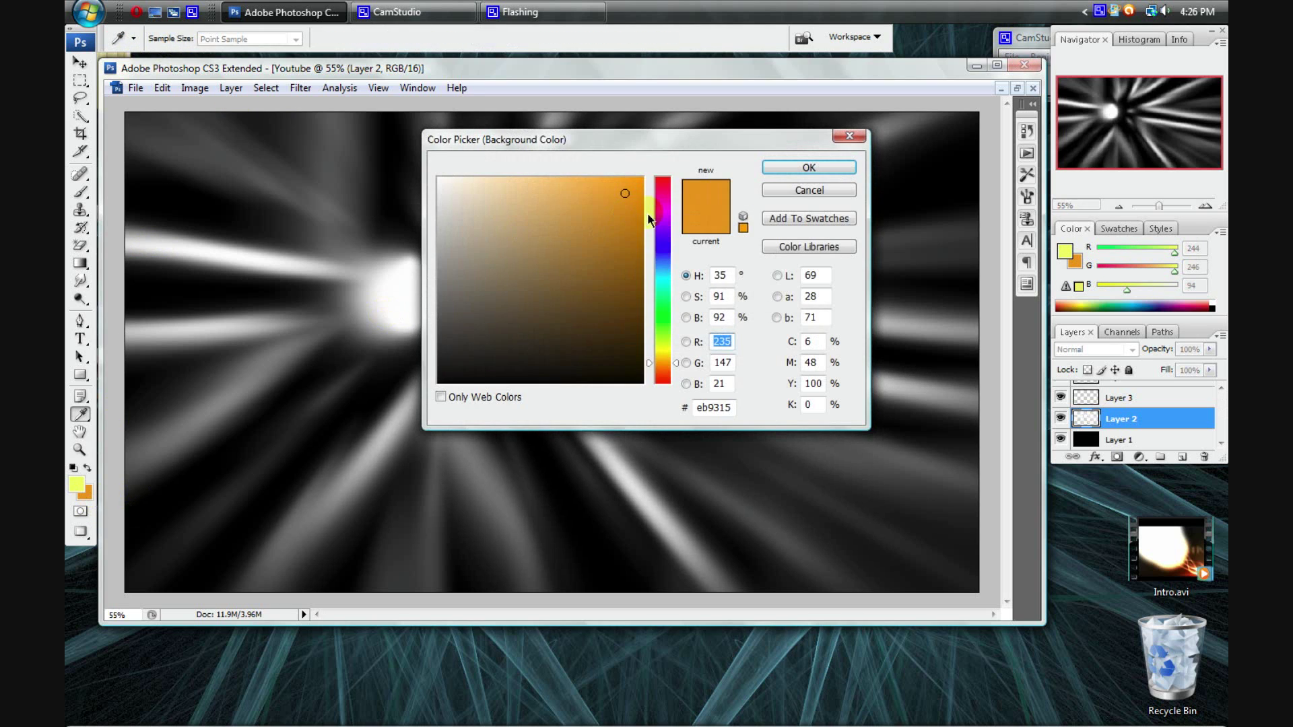
left_click(808, 167)
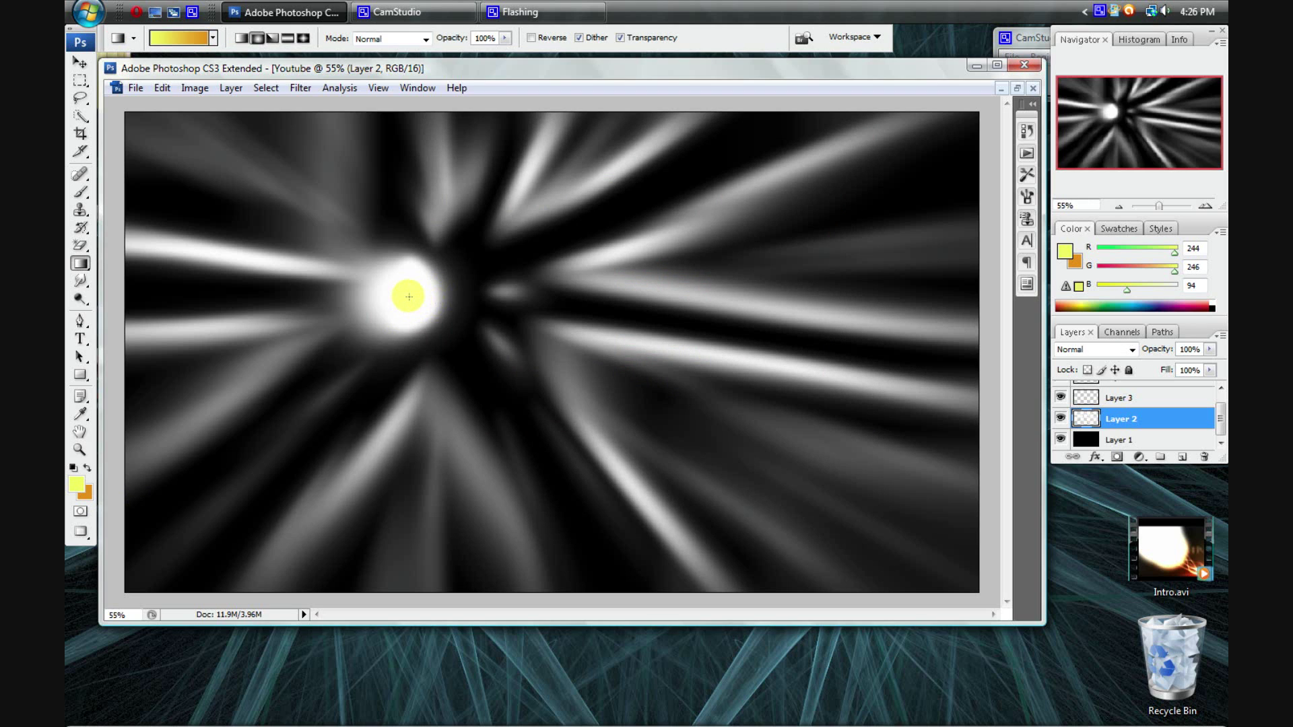
left_click_drag(408, 296, 977, 592)
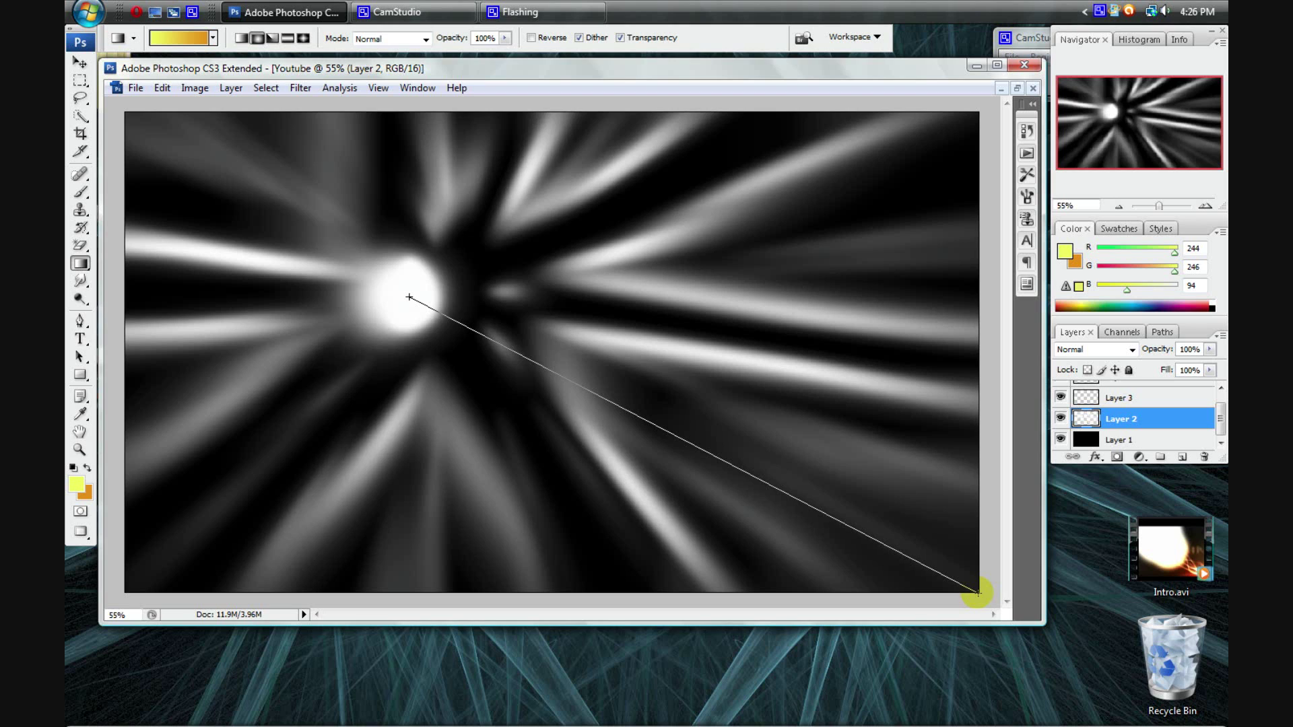
left_click_drag(977, 592, 981, 505)
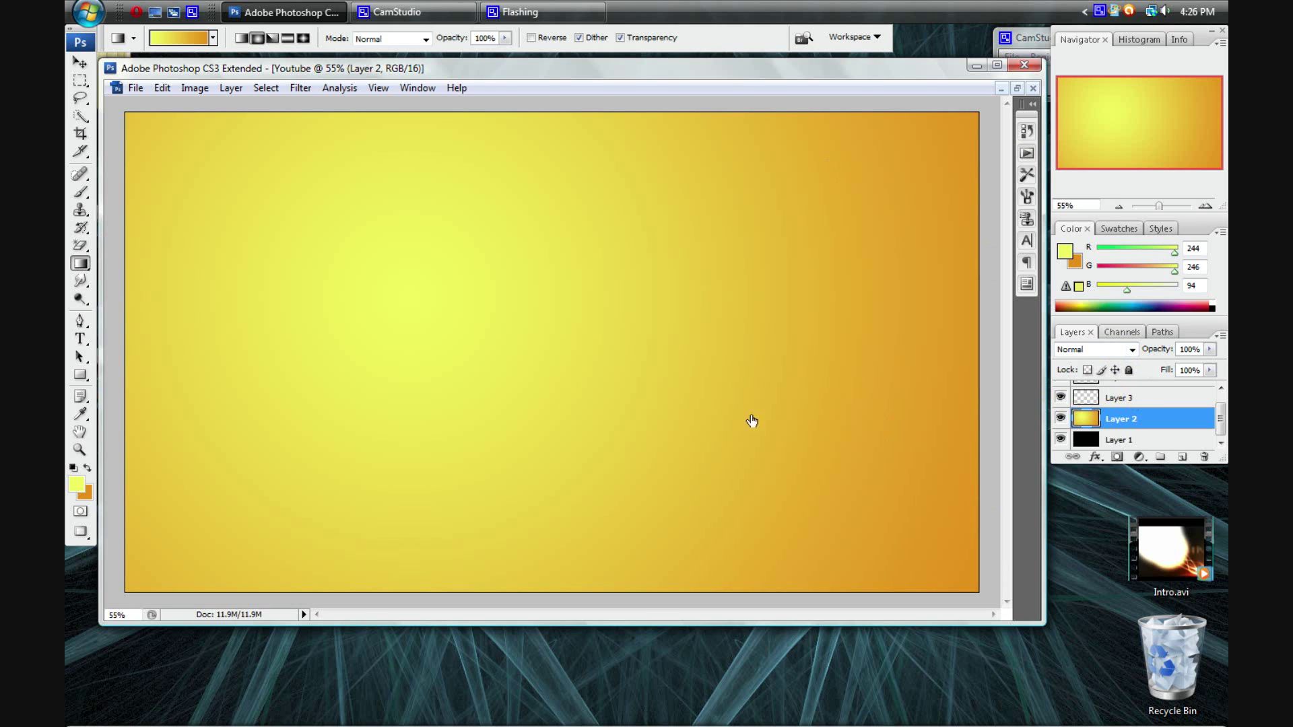
key("ctrl+z")
Fill Layer 3 with a yellow-to-orange radial gradient running from the white spot to the canvas's lower-right corner.
left_click(1158, 403)
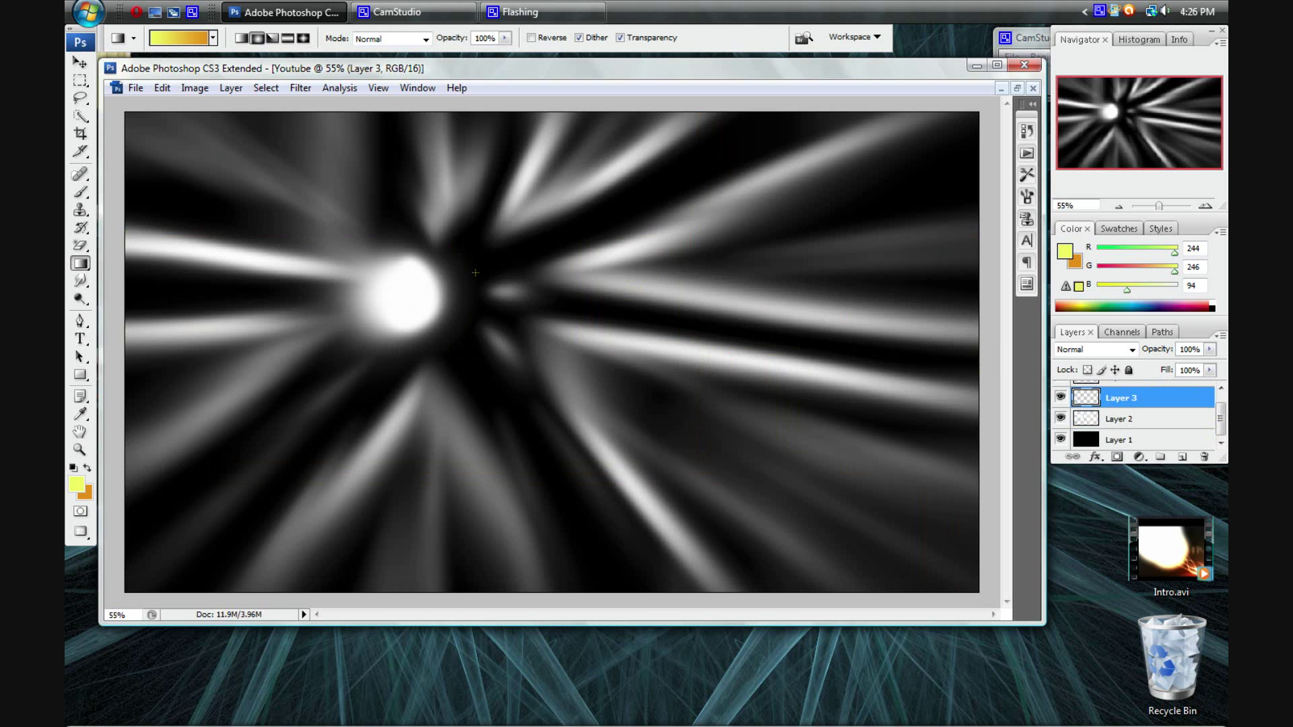
left_click_drag(406, 298, 975, 583)
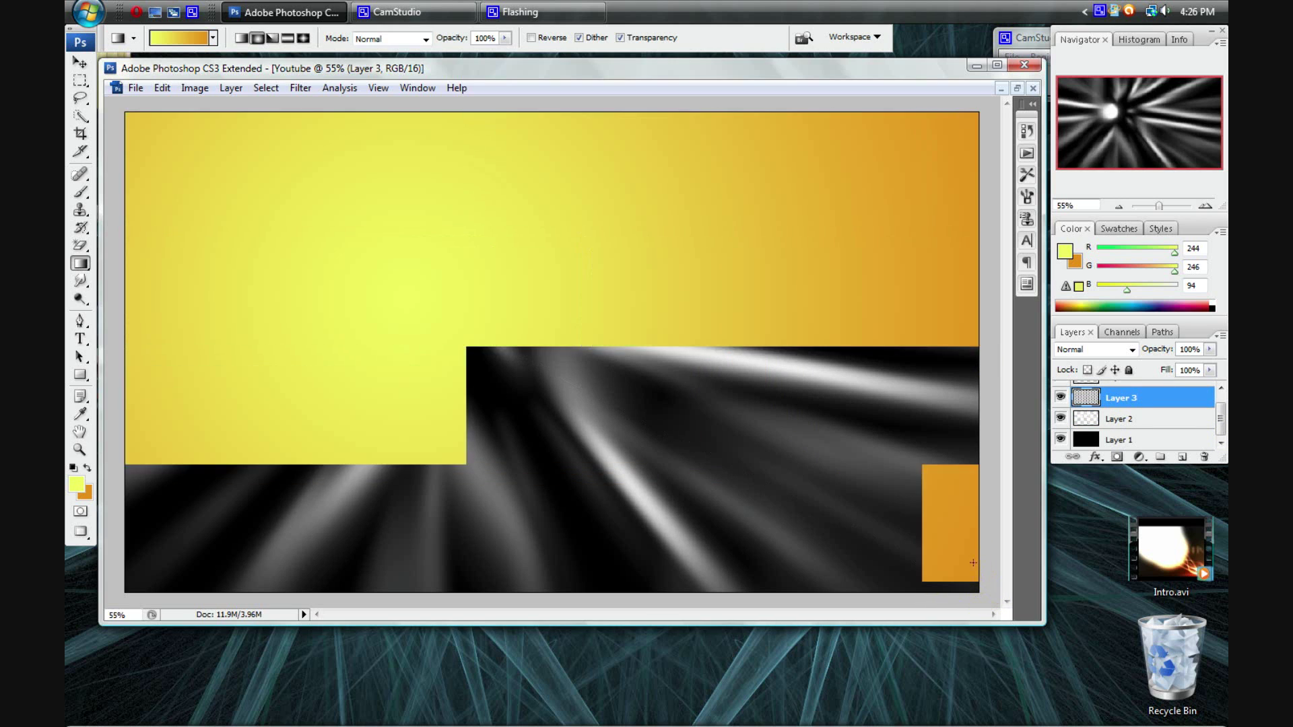
Make Layer 4 the active layer and render black-and-white clouds across it.
left_click_drag(1223, 421, 1222, 409)
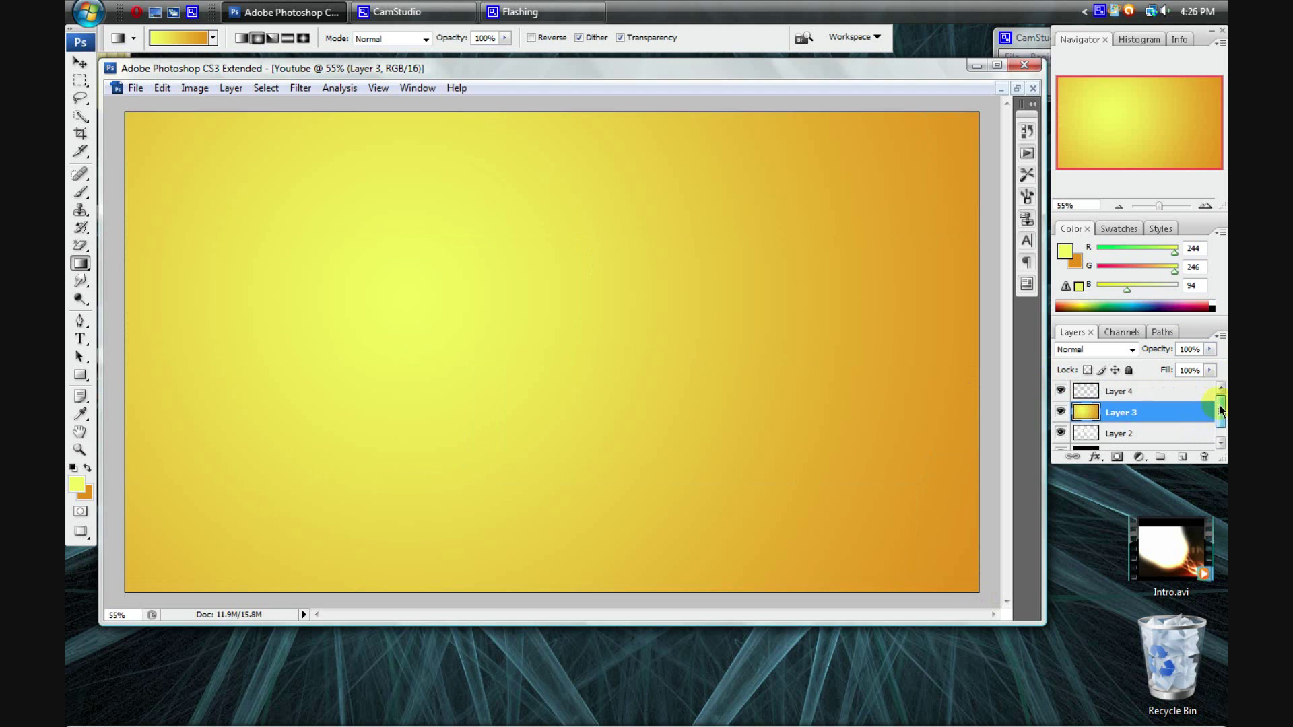
left_click(1150, 393)
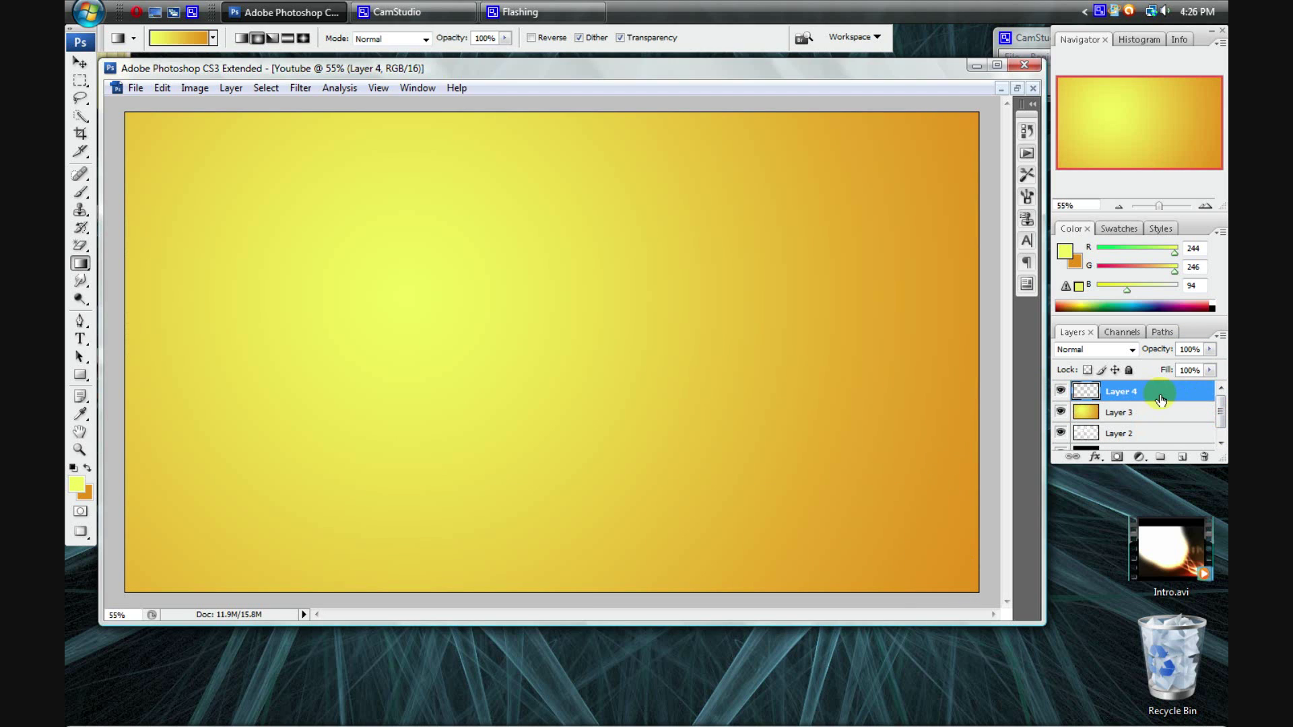
left_click(299, 88)
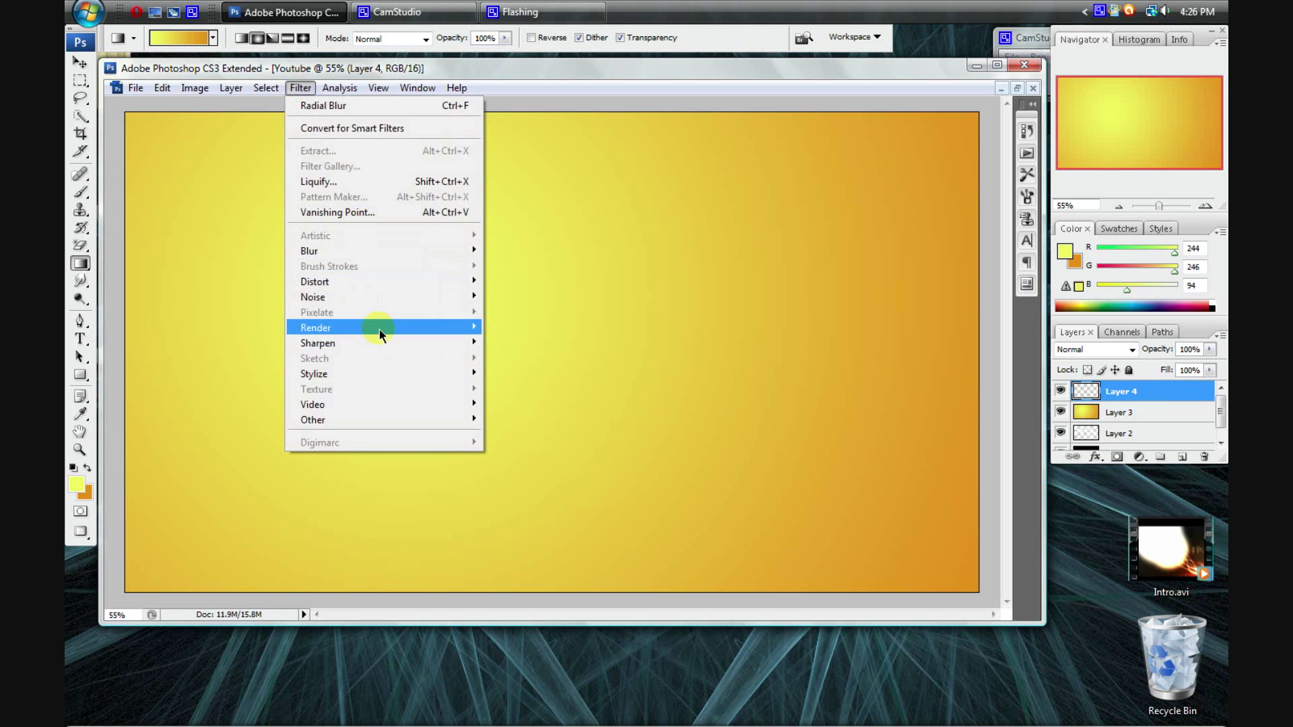
mouse_move(381, 328)
left_click(506, 326)
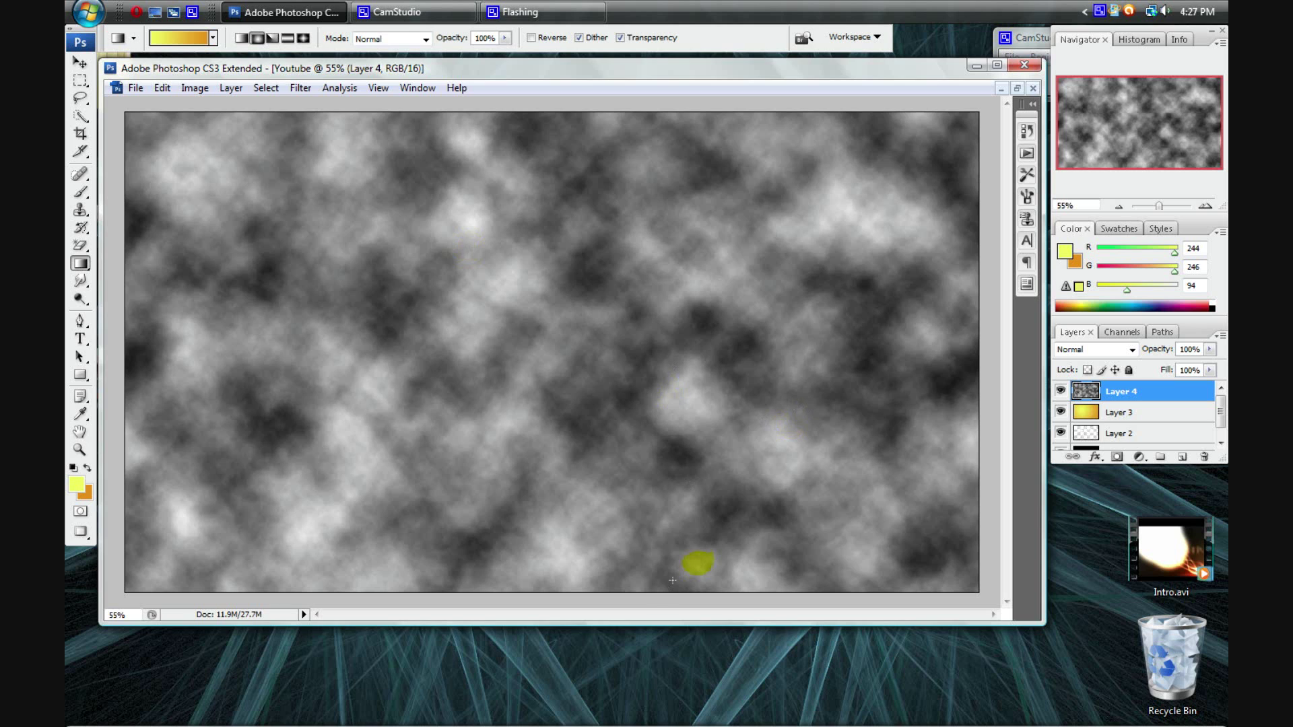
Make Layer 3 active and toggle Layer 4's visibility to compare the clouds with the gradient beneath.
left_click(1182, 413)
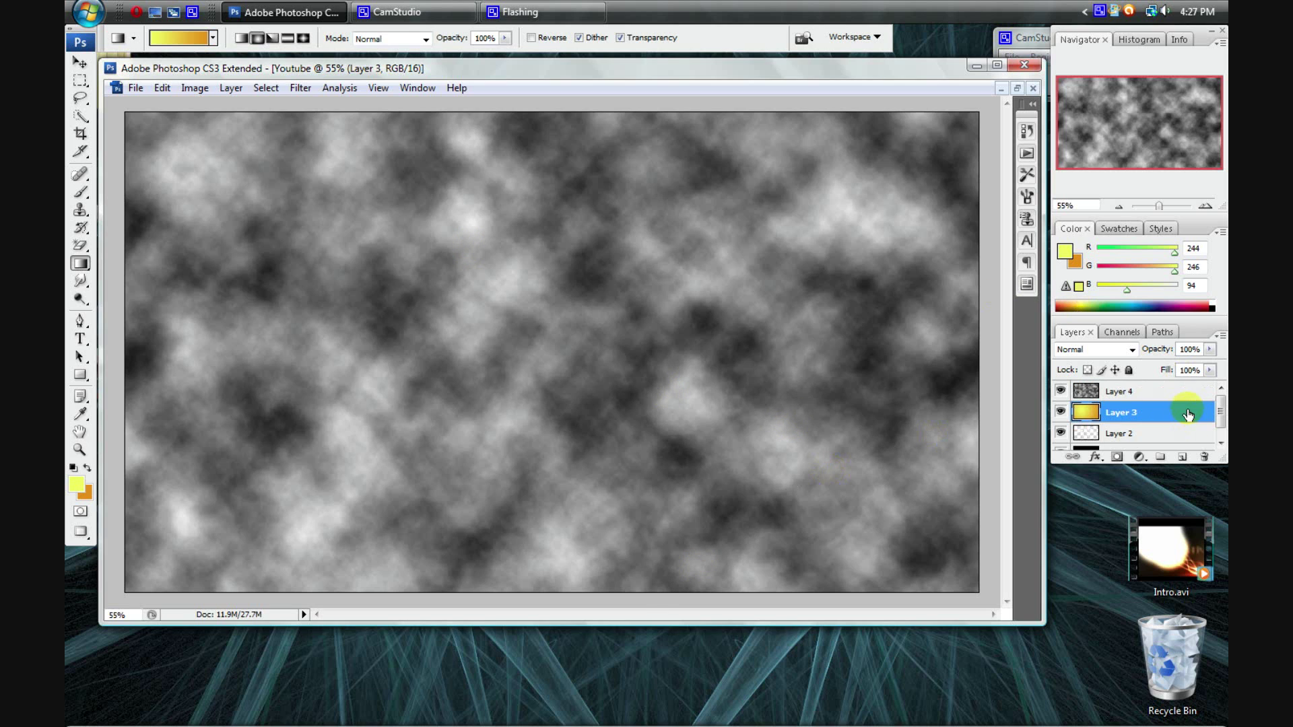
left_click(1061, 392)
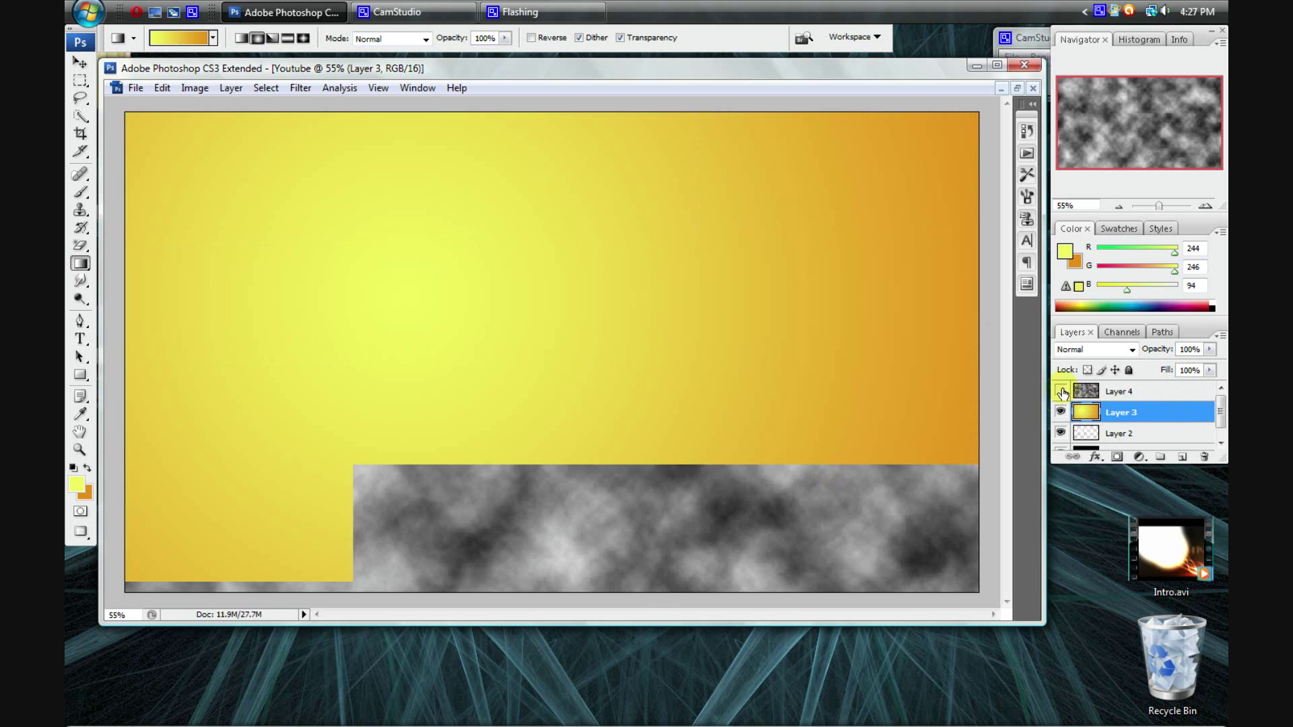
left_click(1061, 392)
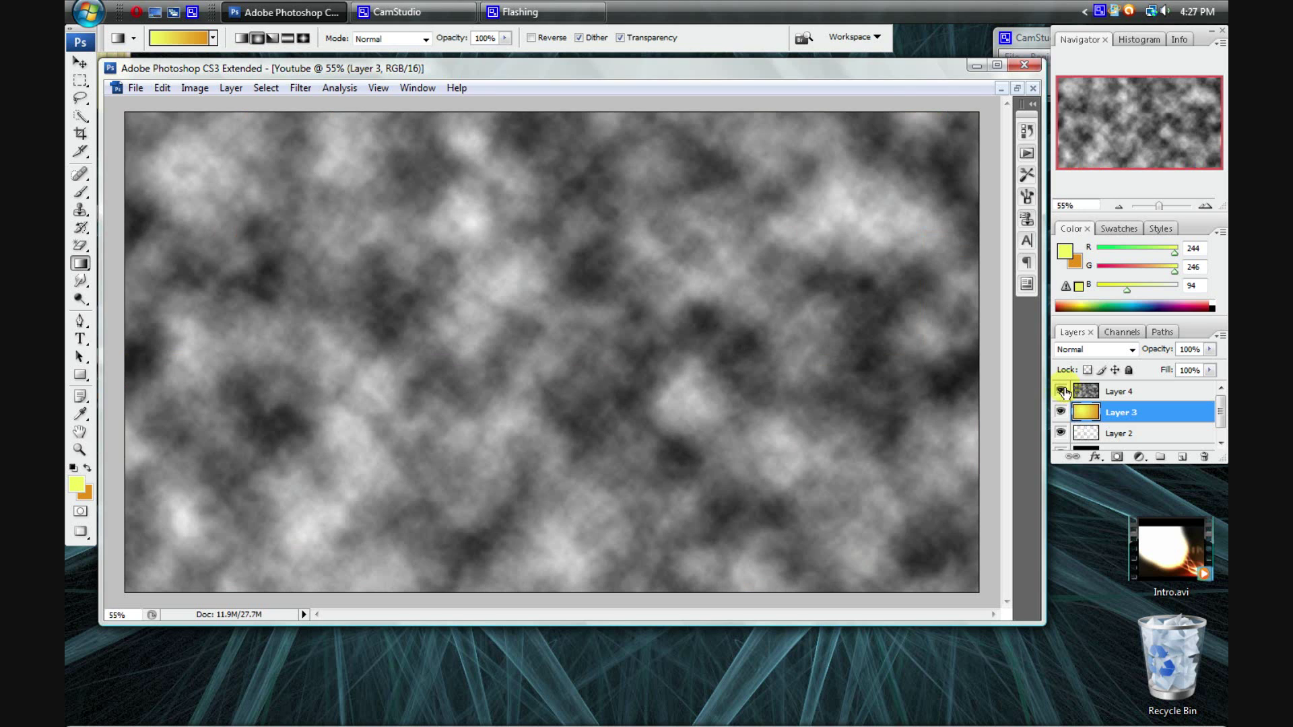
left_click(1061, 392)
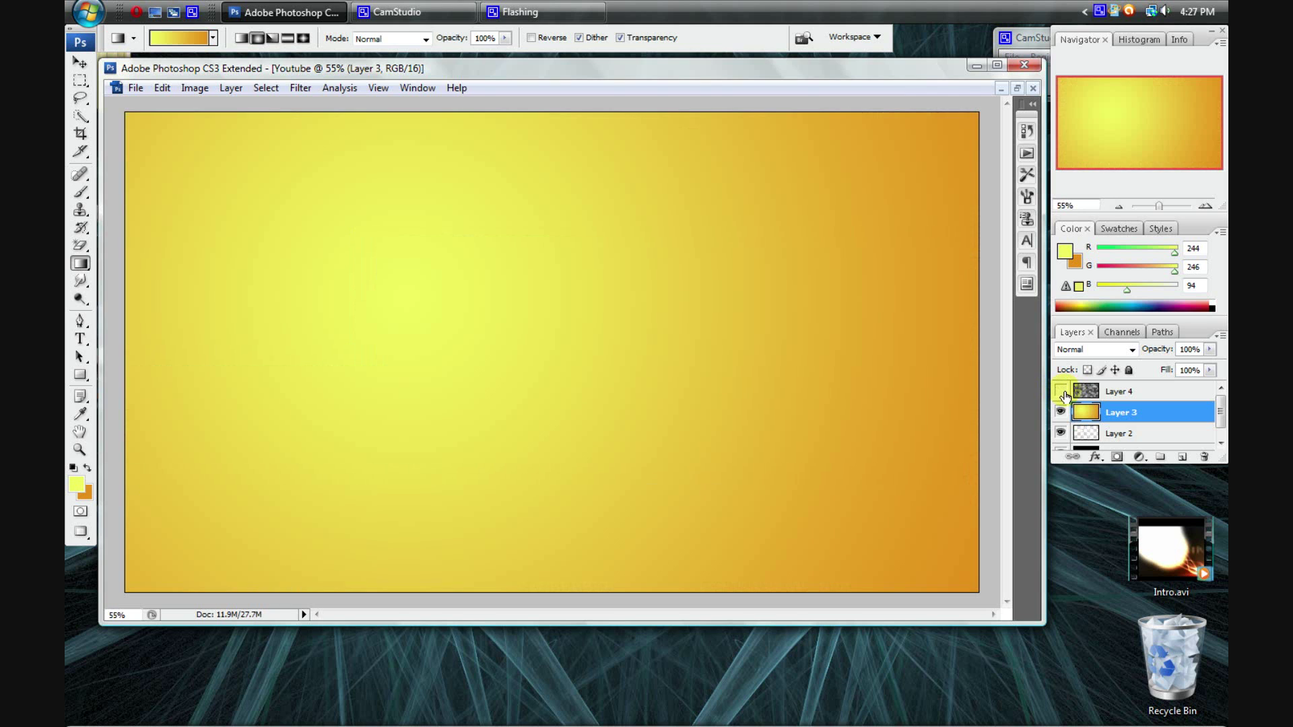
left_click(1061, 392)
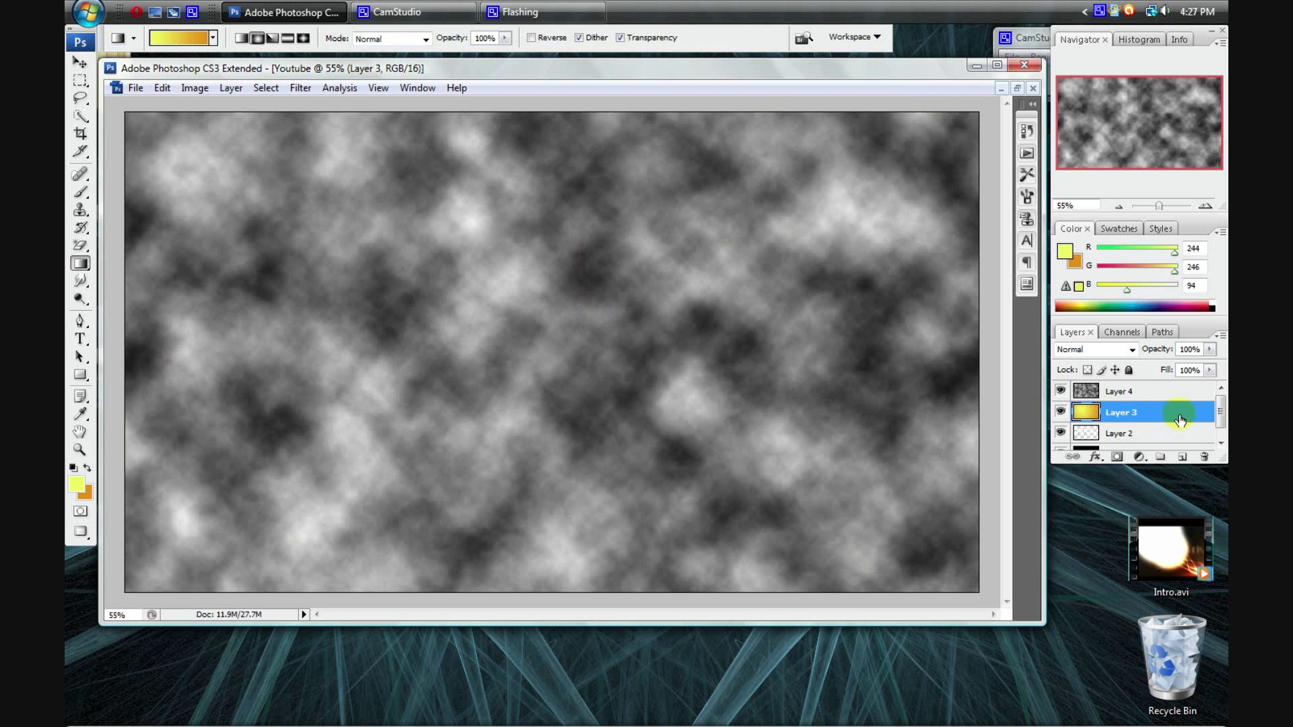
Set Layer 3's blend mode to Color, hiding and reshowing Layer 4 to check the tinted light rays beneath.
left_click(1108, 418)
double_click(1175, 419)
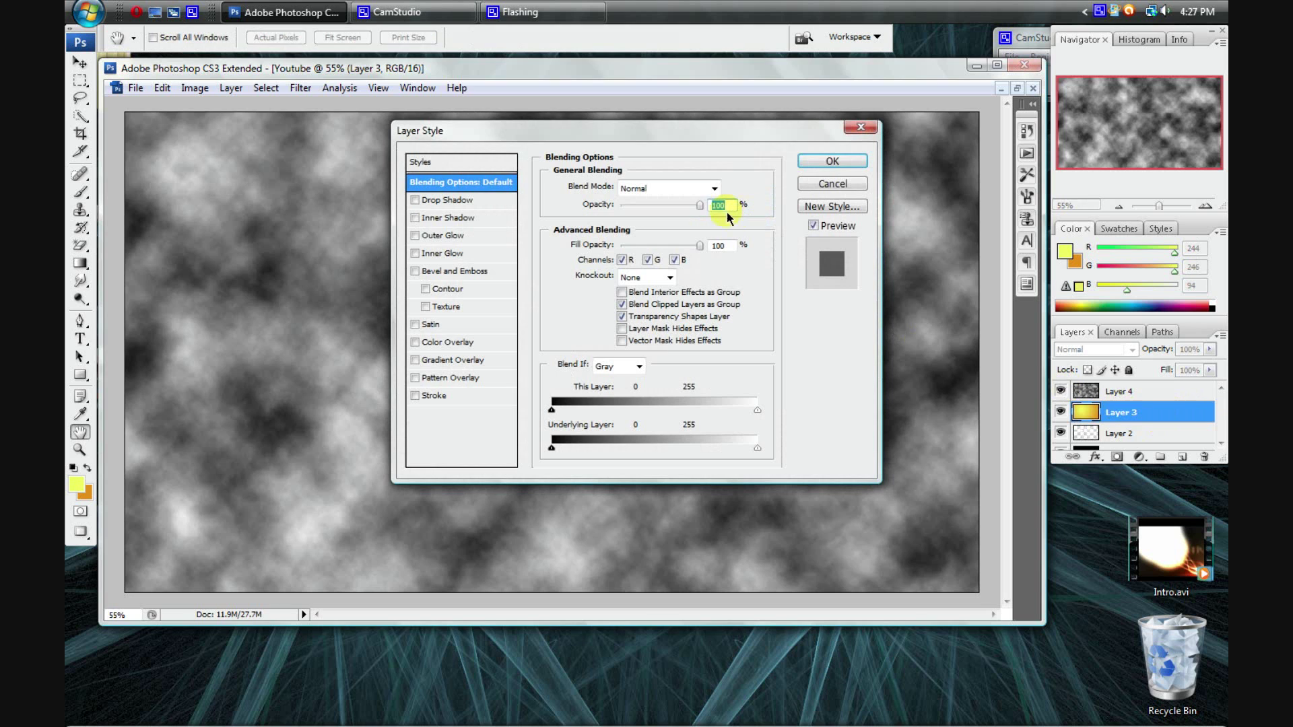
left_click(708, 192)
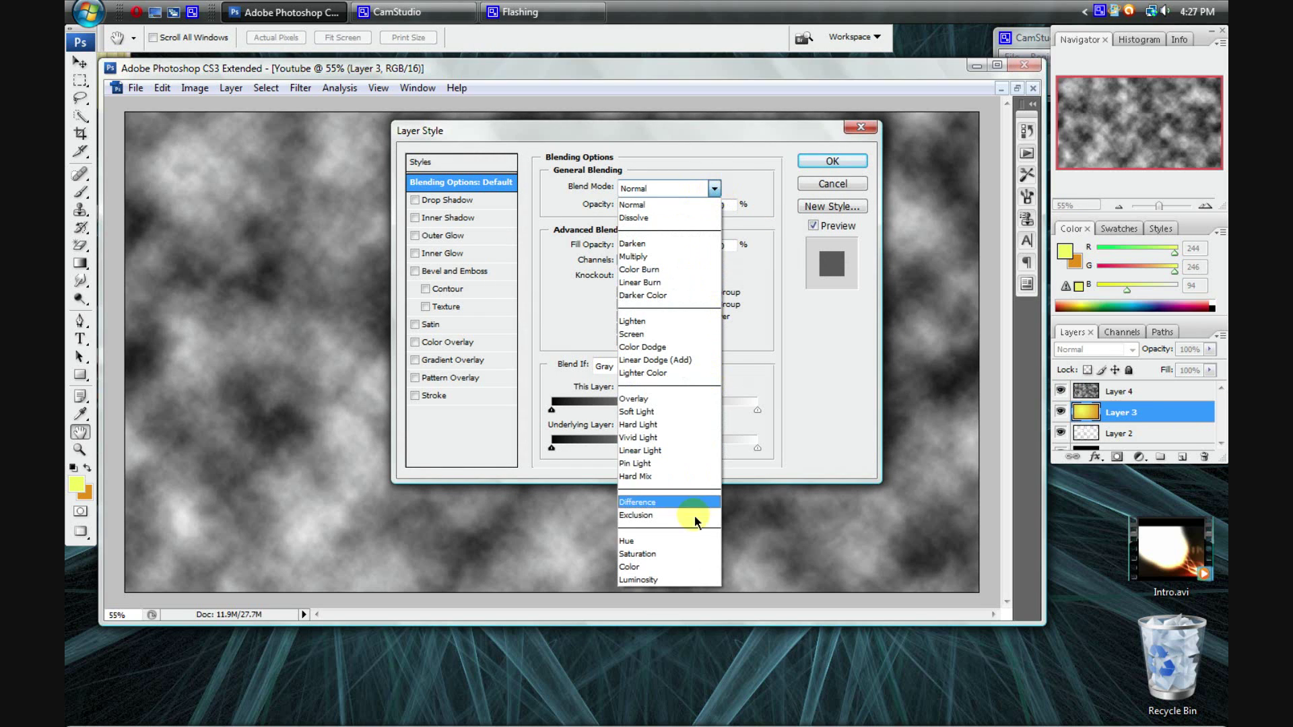
left_click(677, 568)
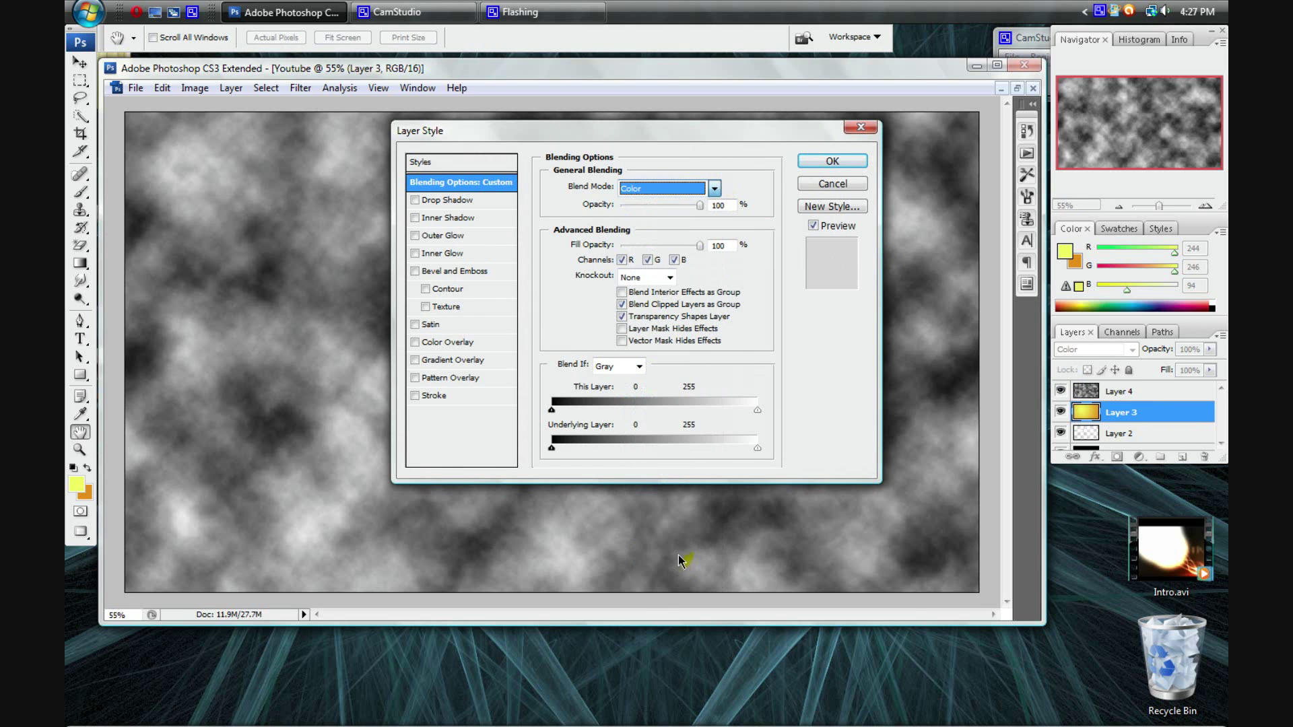
left_click(809, 156)
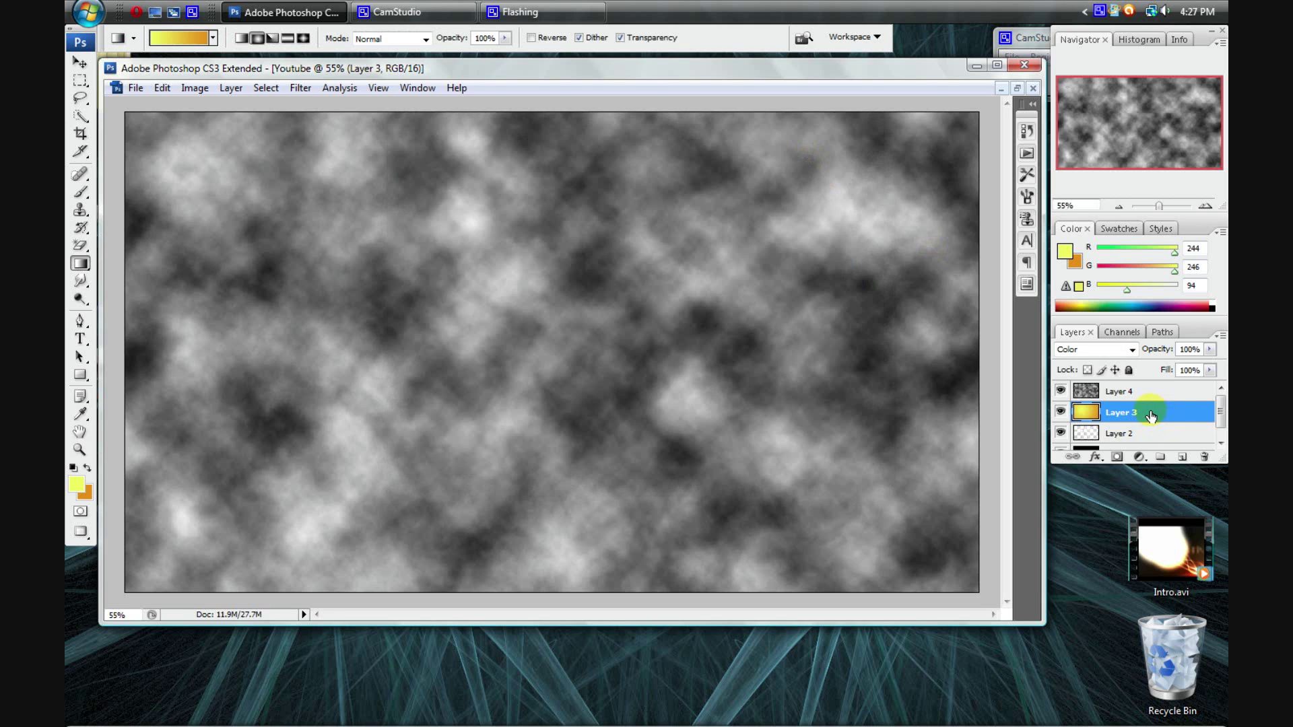
left_click(1060, 392)
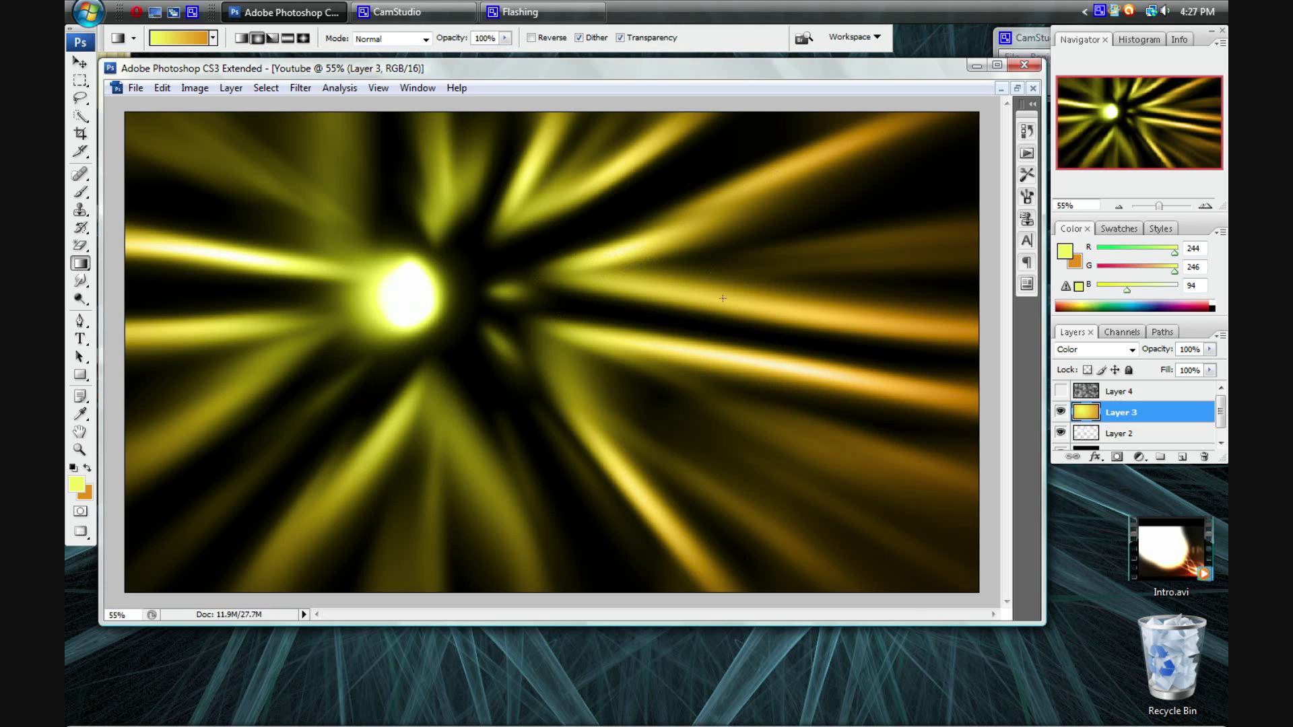
left_click(1060, 392)
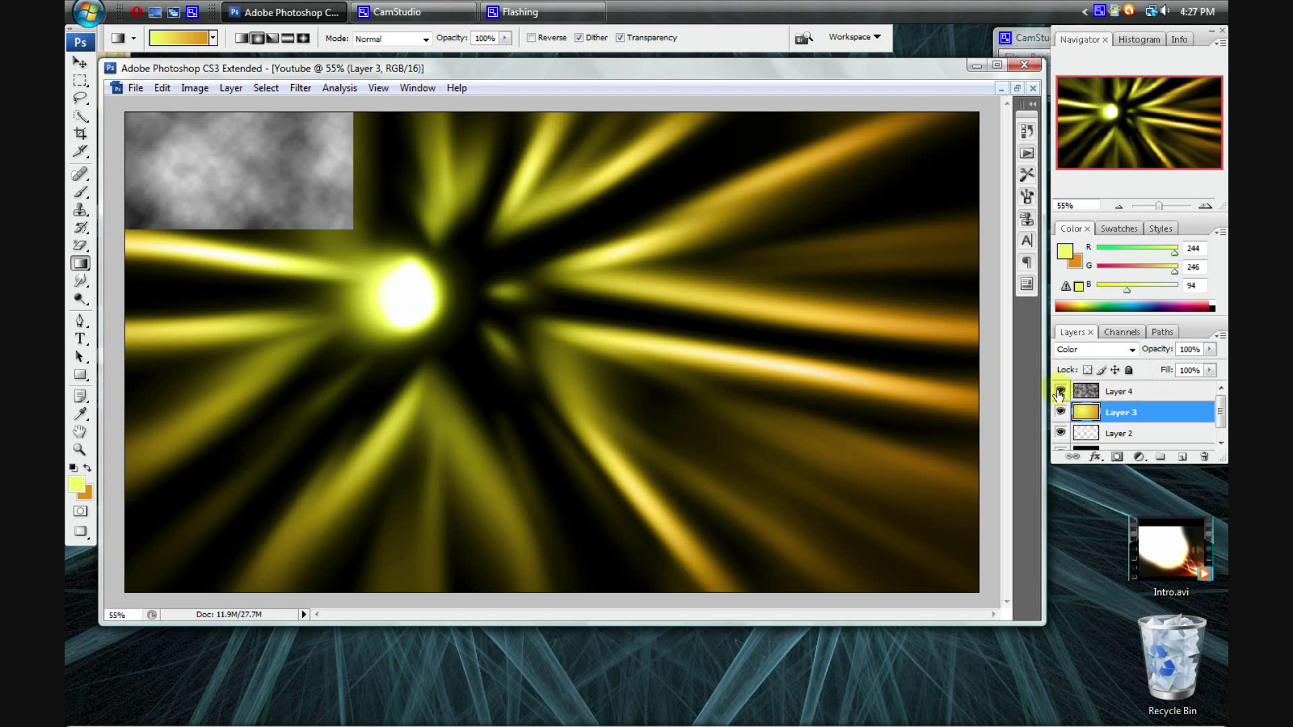
Set the blend mode of the clouds layer, Layer 4, to Overlay.
left_click(1169, 395)
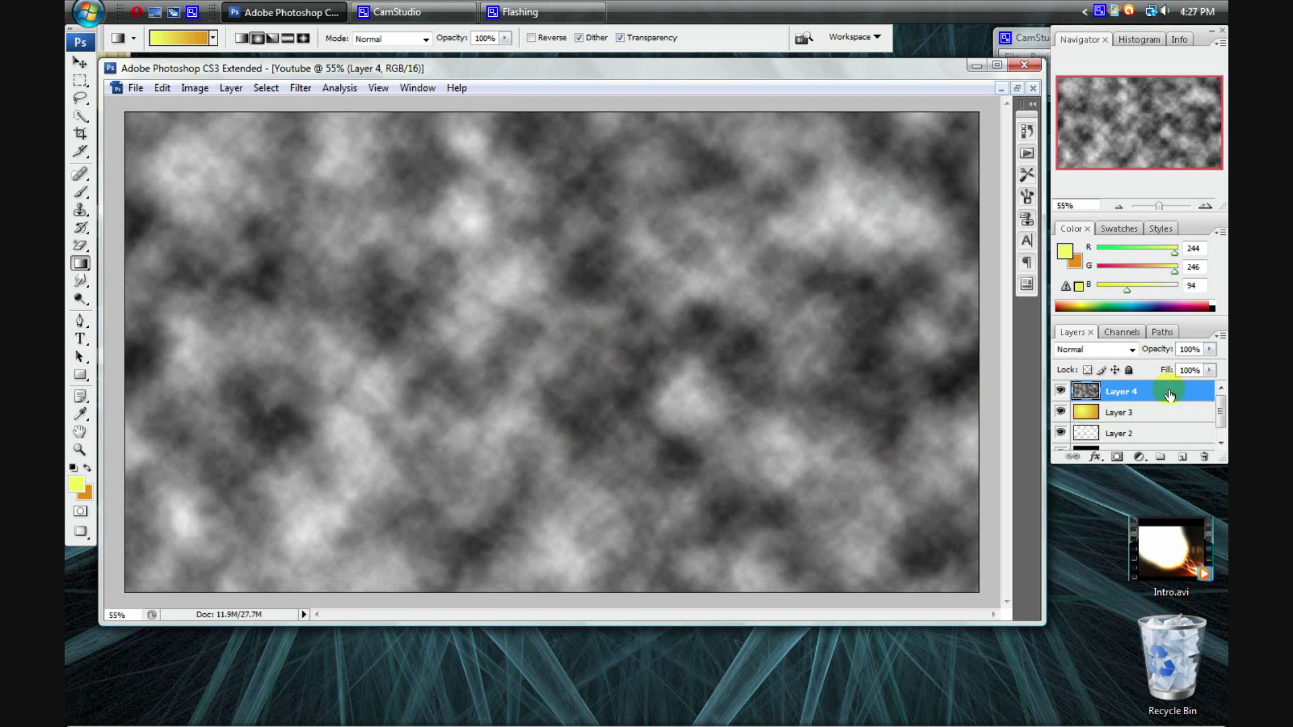
double_click(1169, 395)
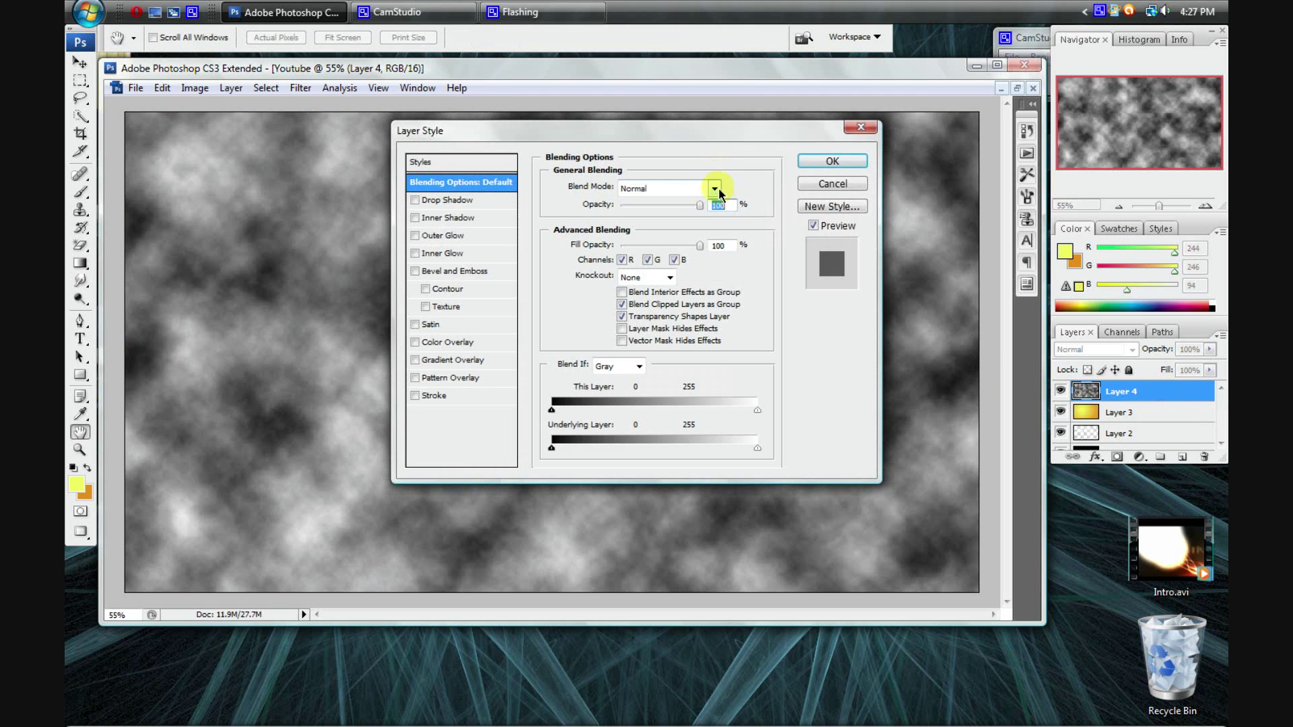
left_click(718, 192)
left_click(670, 393)
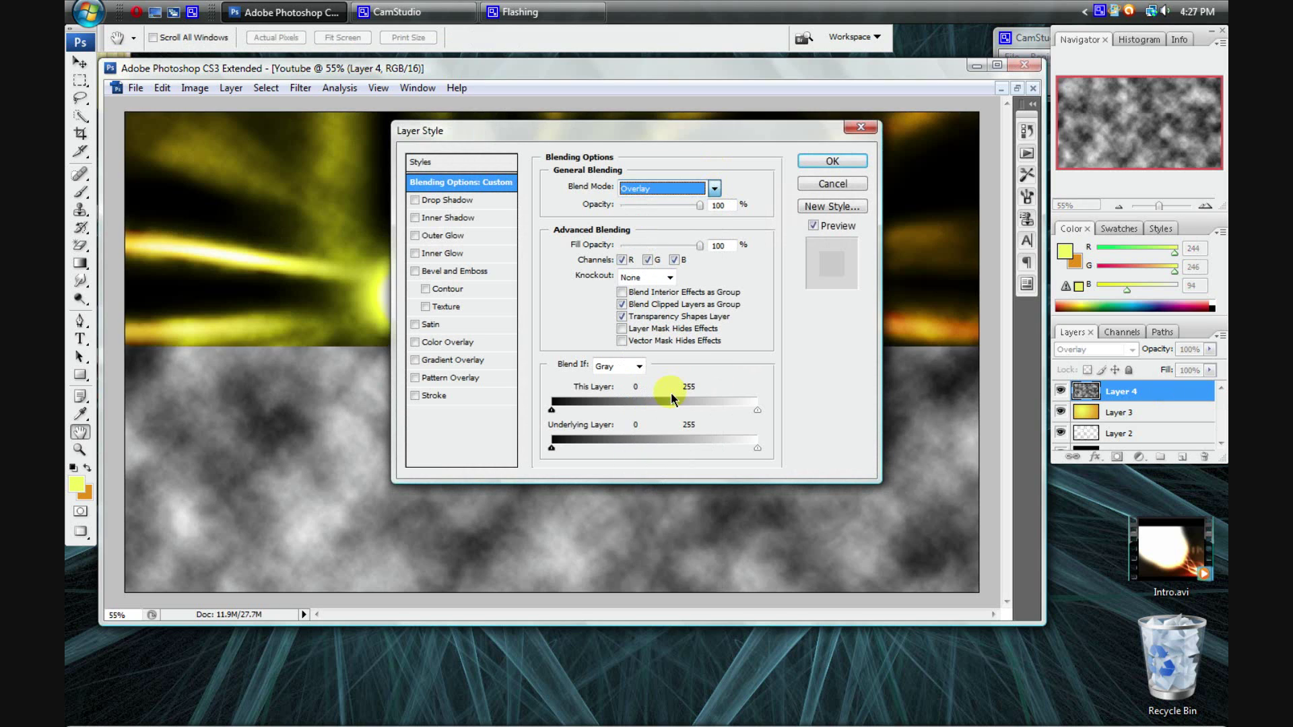
left_click(832, 160)
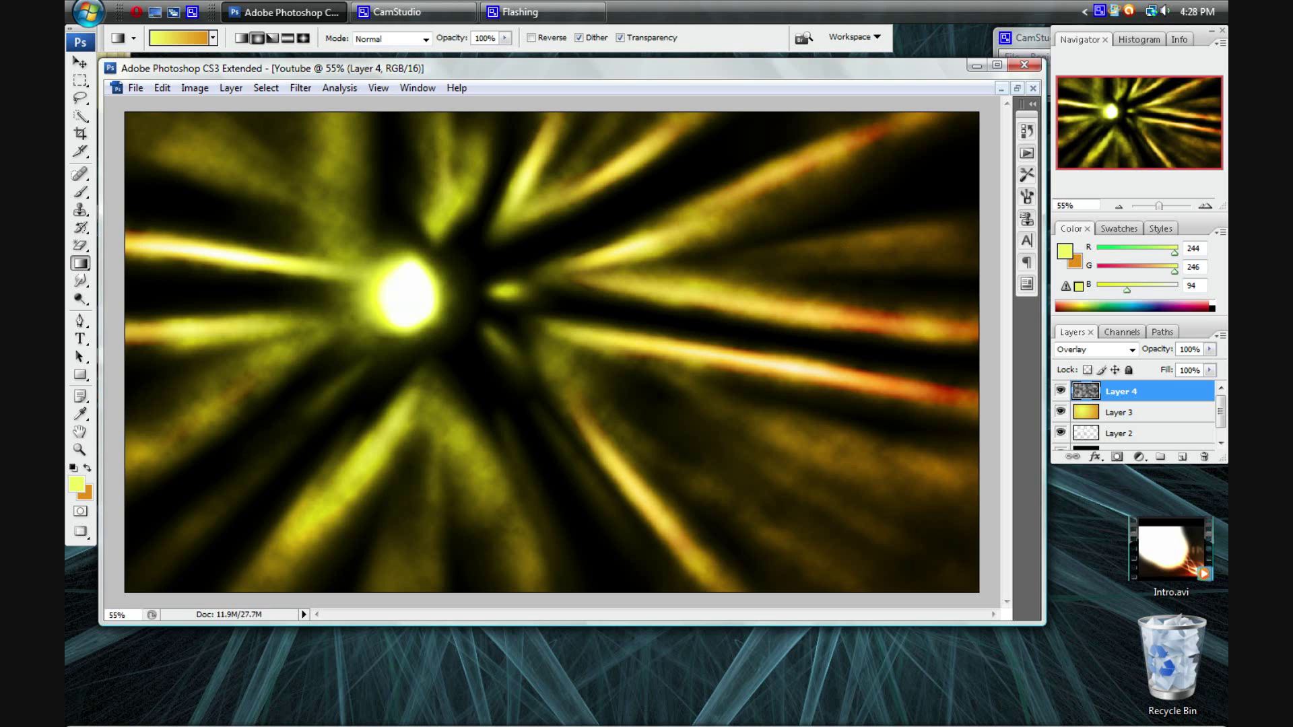
Reduce the opacity of Layer 4 to about 55%.
left_click(300, 88)
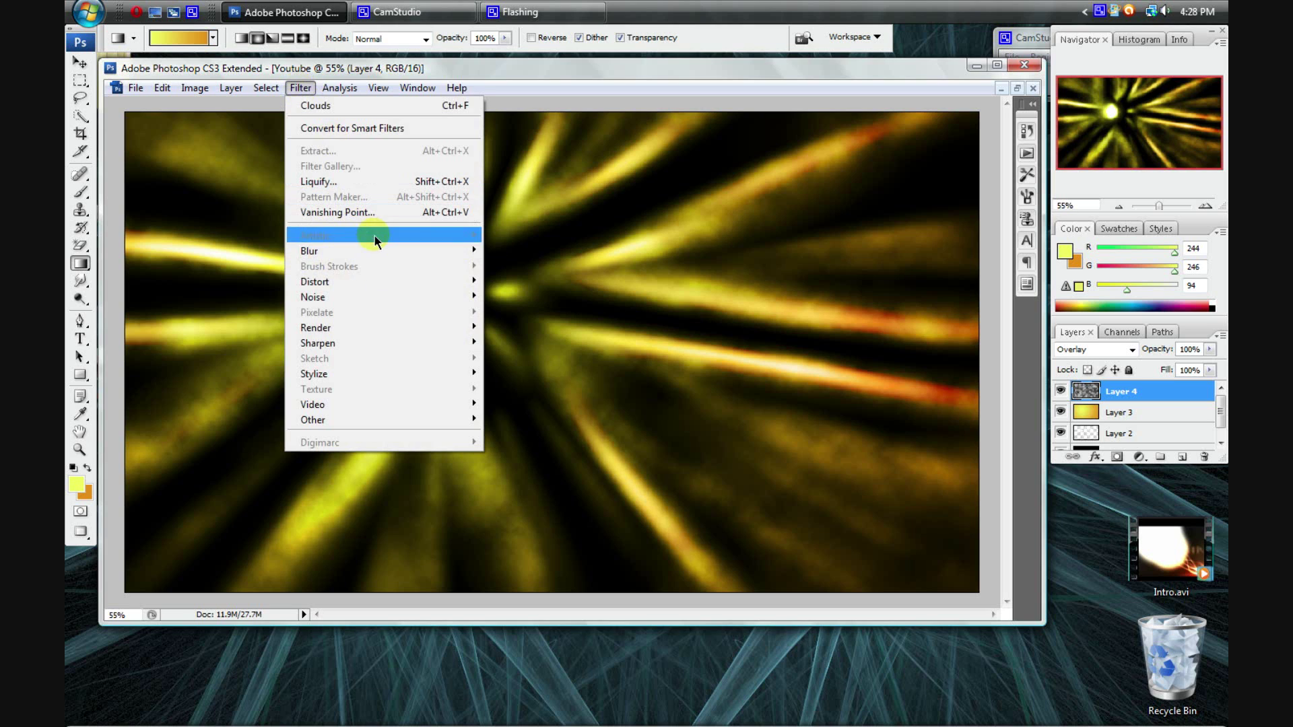
left_click(302, 86)
left_click(1210, 349)
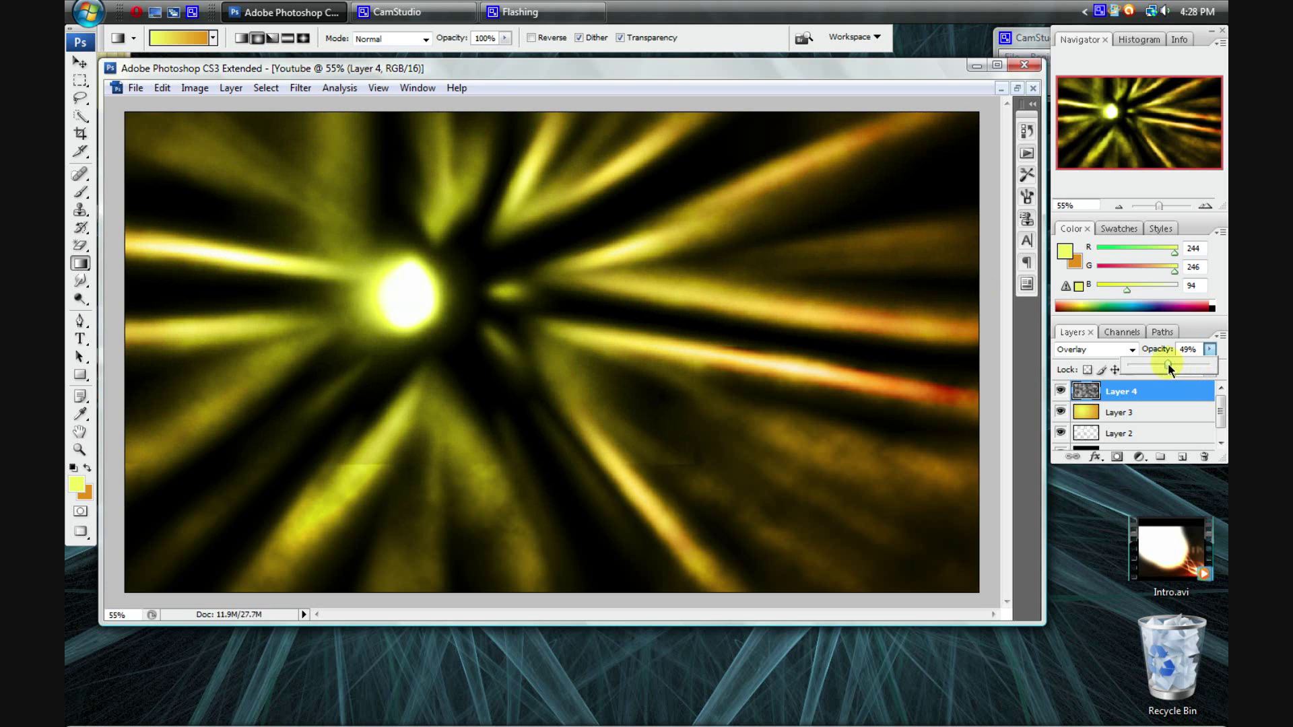
left_click_drag(1174, 366, 1085, 369)
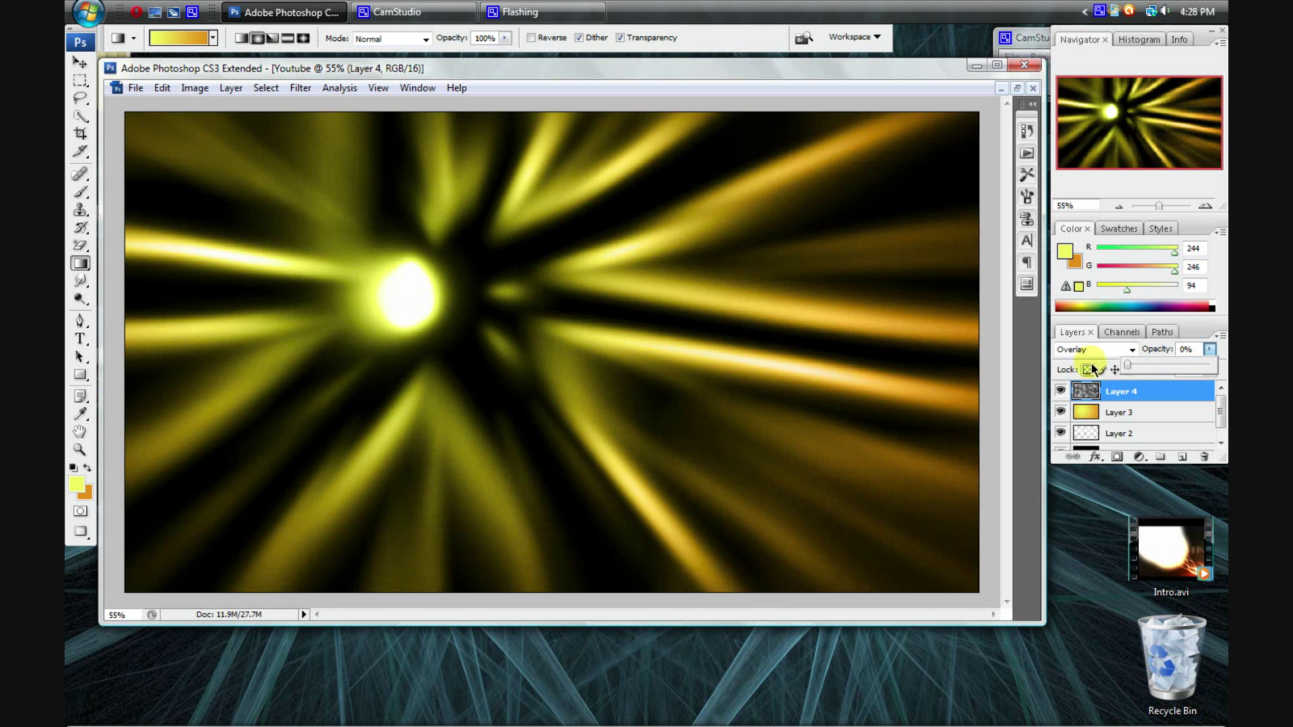
left_click(1175, 367)
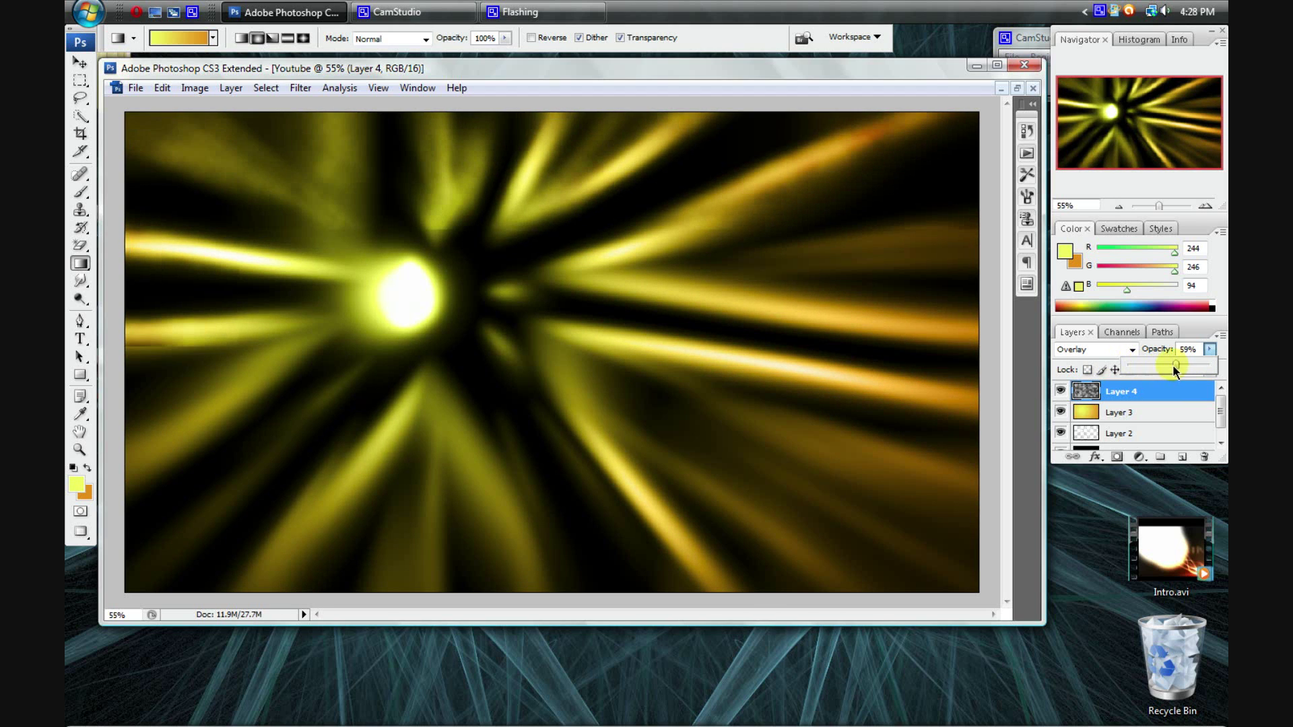
left_click(1210, 350)
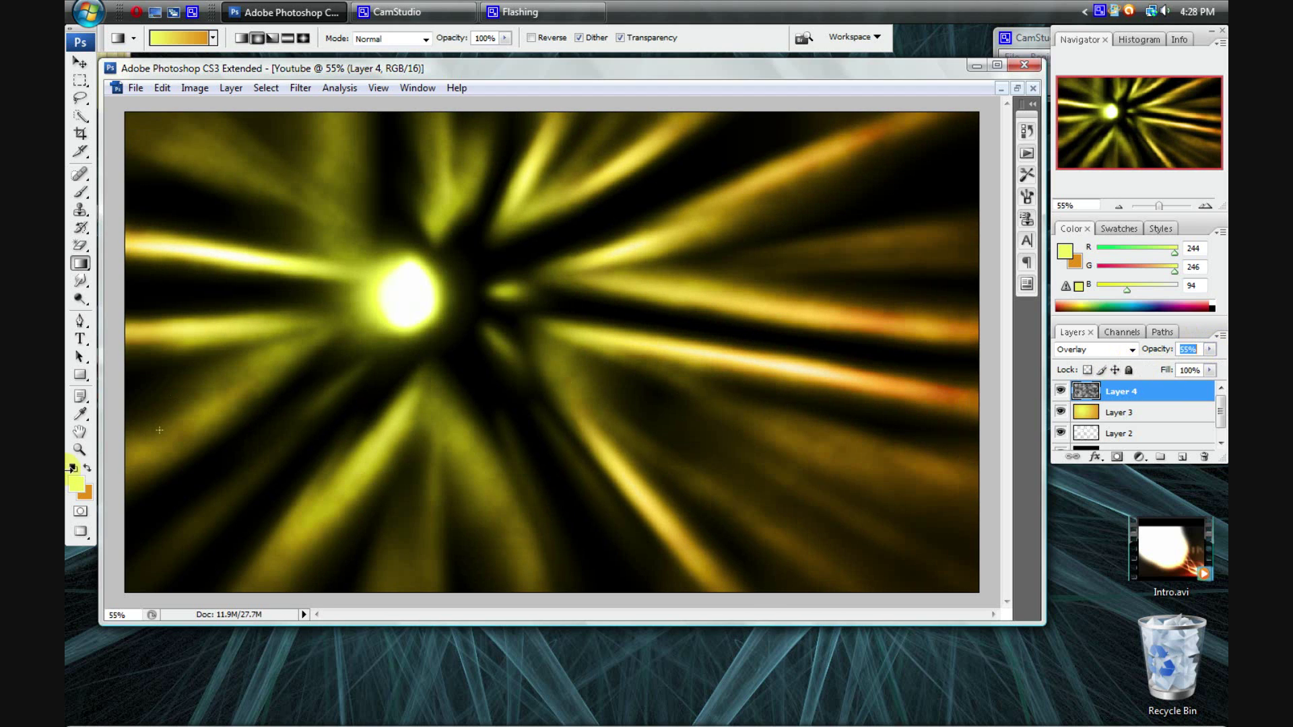
Make Layer 3 active and set the foreground color to blue (RGB 48, 94, 157).
left_click(1147, 419)
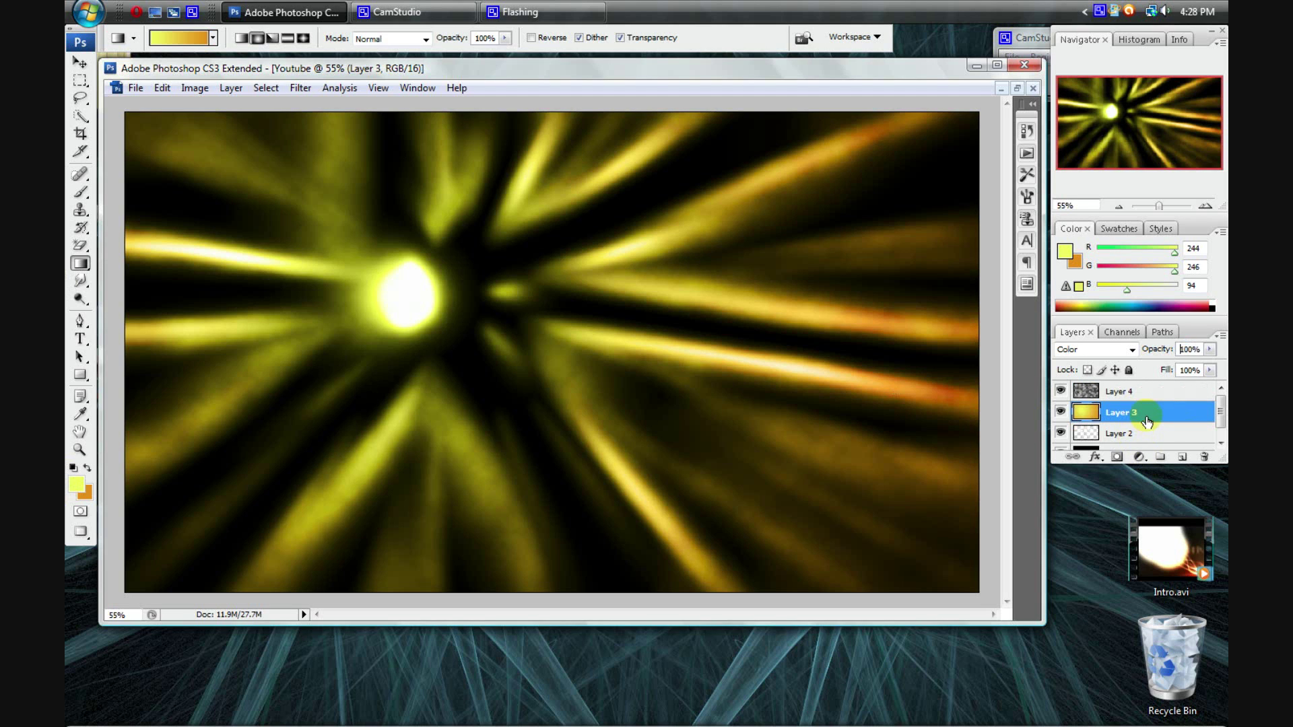
left_click(76, 489)
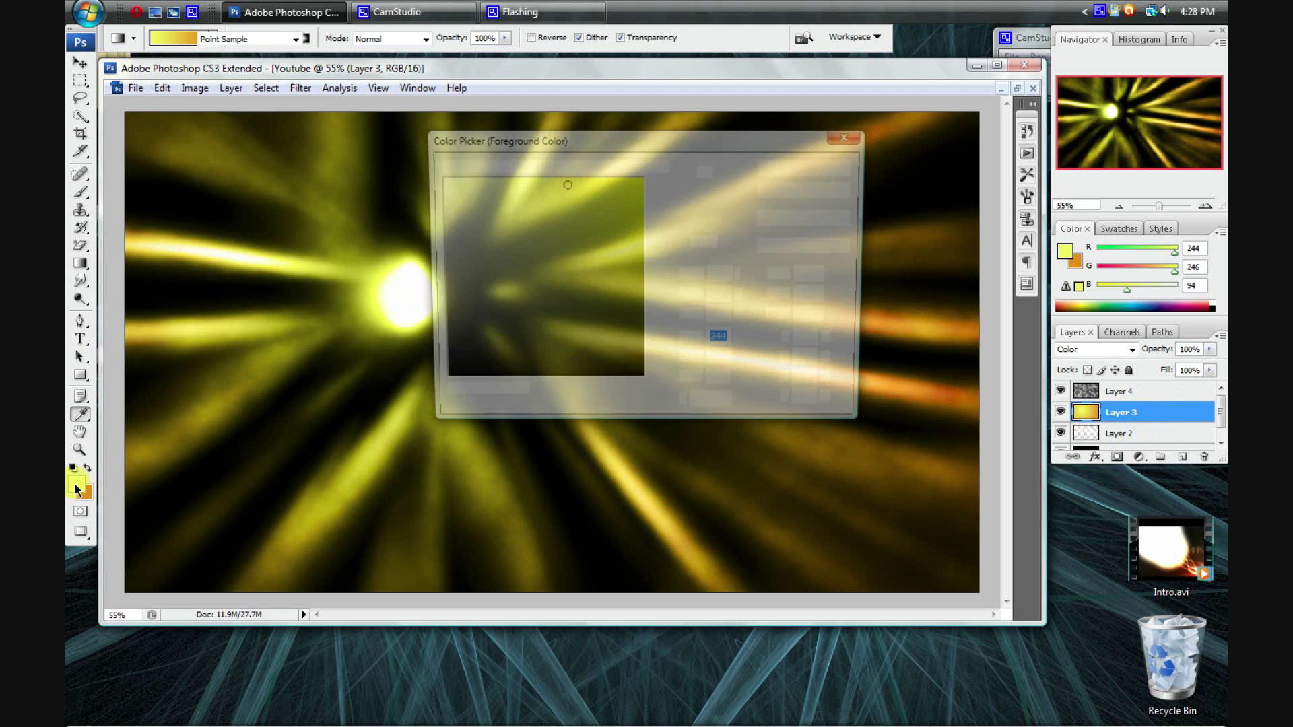
left_click(581, 256)
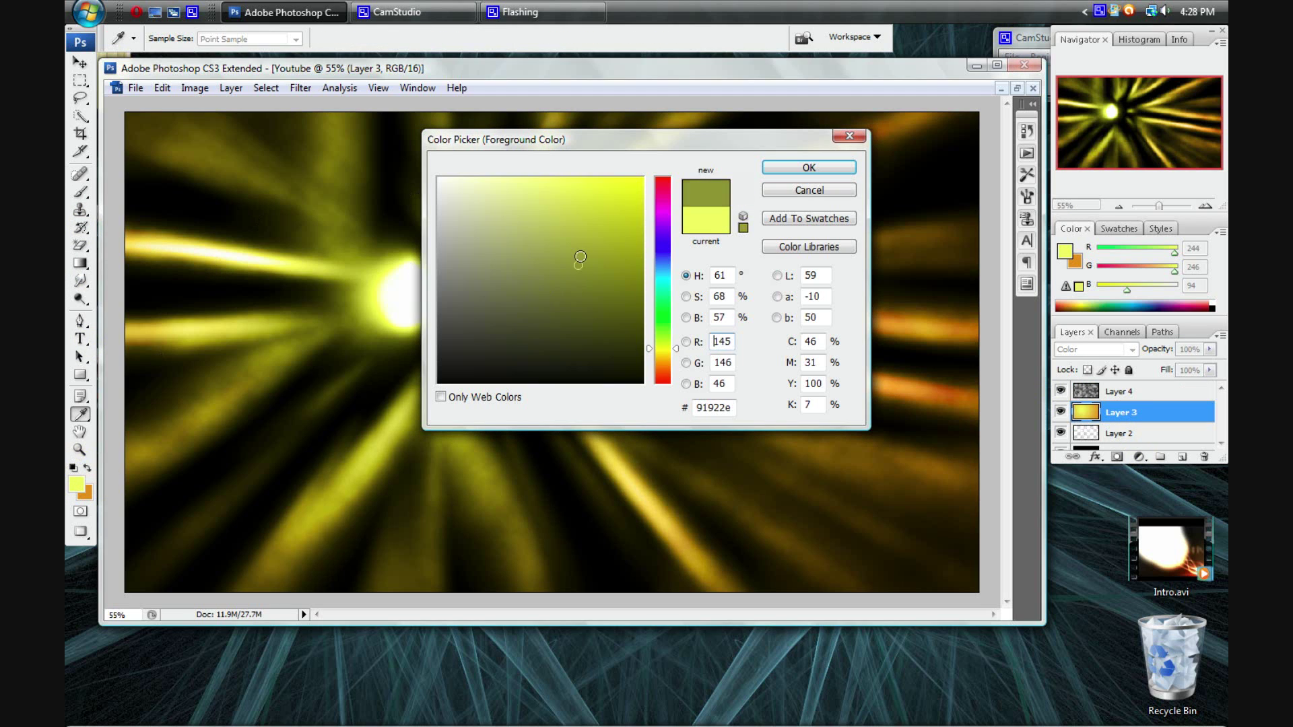
left_click(662, 263)
left_click(775, 168)
Paint blue with the Brush tool on Layer 3 over the light rays to the right of the white spot.
left_click(80, 263)
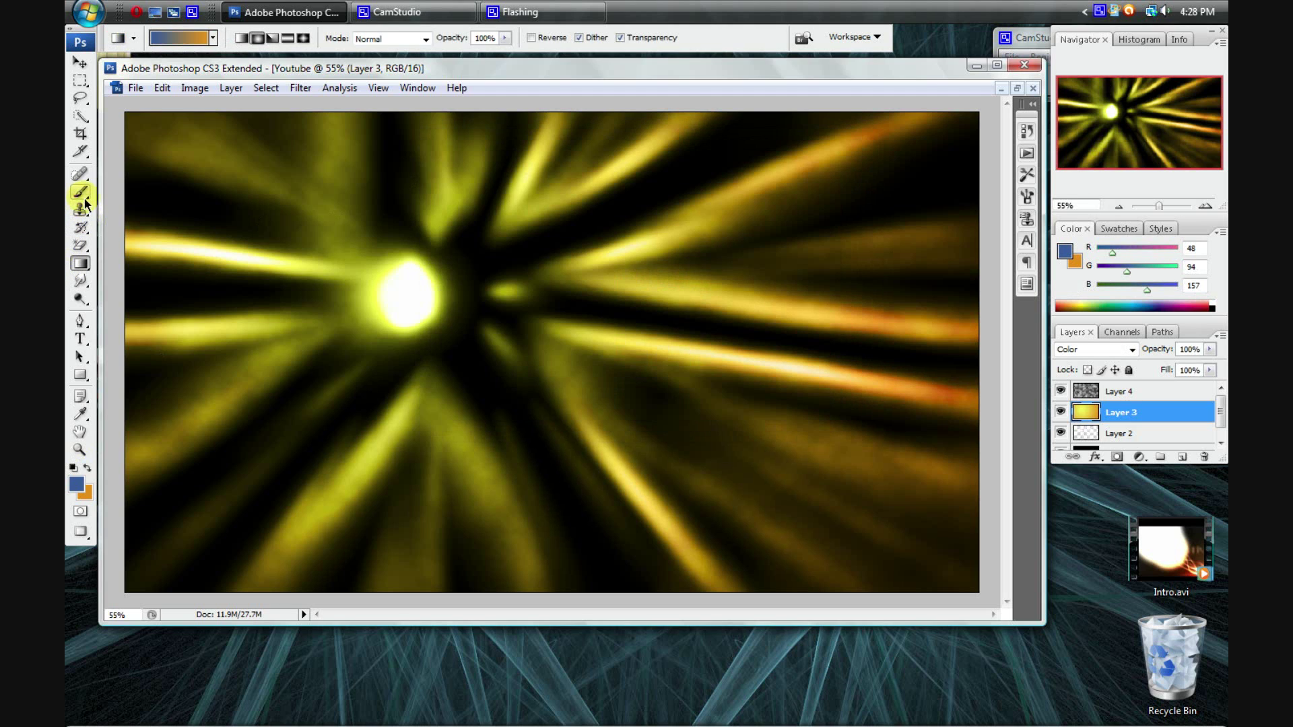
left_click(80, 192)
mouse_move(684, 291)
left_mouse_down()
mouse_move(690, 427)
mouse_move(716, 324)
mouse_move(705, 276)
mouse_move(674, 264)
mouse_move(625, 378)
mouse_move(725, 198)
mouse_move(751, 202)
mouse_move(575, 240)
mouse_move(596, 246)
mouse_move(560, 299)
mouse_move(567, 256)
mouse_move(547, 430)
mouse_move(499, 304)
mouse_move(494, 340)
mouse_move(719, 205)
mouse_move(938, 128)
mouse_move(916, 172)
mouse_move(709, 267)
mouse_move(832, 239)
mouse_move(974, 237)
mouse_move(762, 269)
mouse_move(947, 324)
mouse_move(797, 312)
mouse_move(986, 371)
mouse_move(729, 348)
mouse_move(908, 414)
mouse_move(970, 333)
mouse_move(970, 245)
mouse_move(1002, 471)
mouse_move(967, 508)
mouse_move(951, 463)
mouse_move(759, 403)
mouse_move(711, 409)
mouse_move(928, 505)
mouse_move(971, 538)
mouse_move(966, 566)
mouse_move(730, 572)
mouse_move(658, 557)
mouse_move(581, 496)
mouse_move(545, 416)
mouse_move(610, 467)
left_mouse_up()
mouse_move(877, 536)
left_mouse_down()
mouse_move(671, 448)
mouse_move(765, 474)
mouse_move(796, 458)
left_mouse_up()
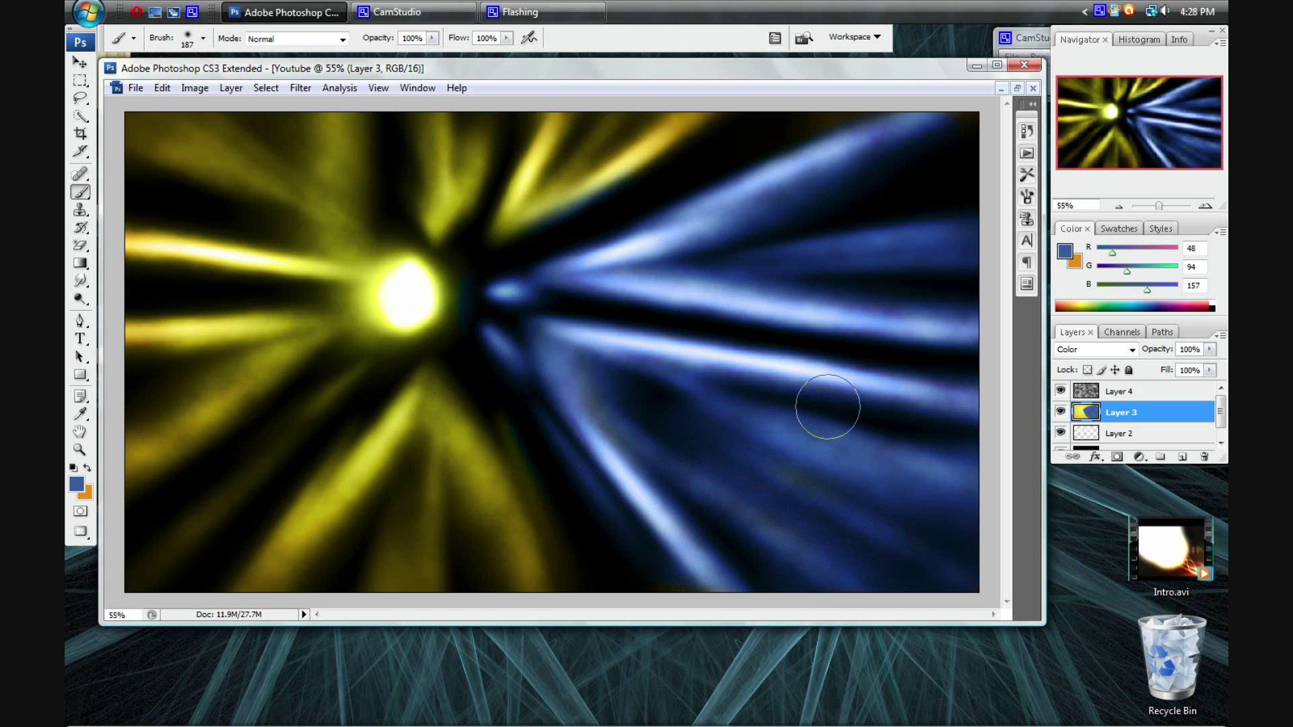
left_click(1036, 54)
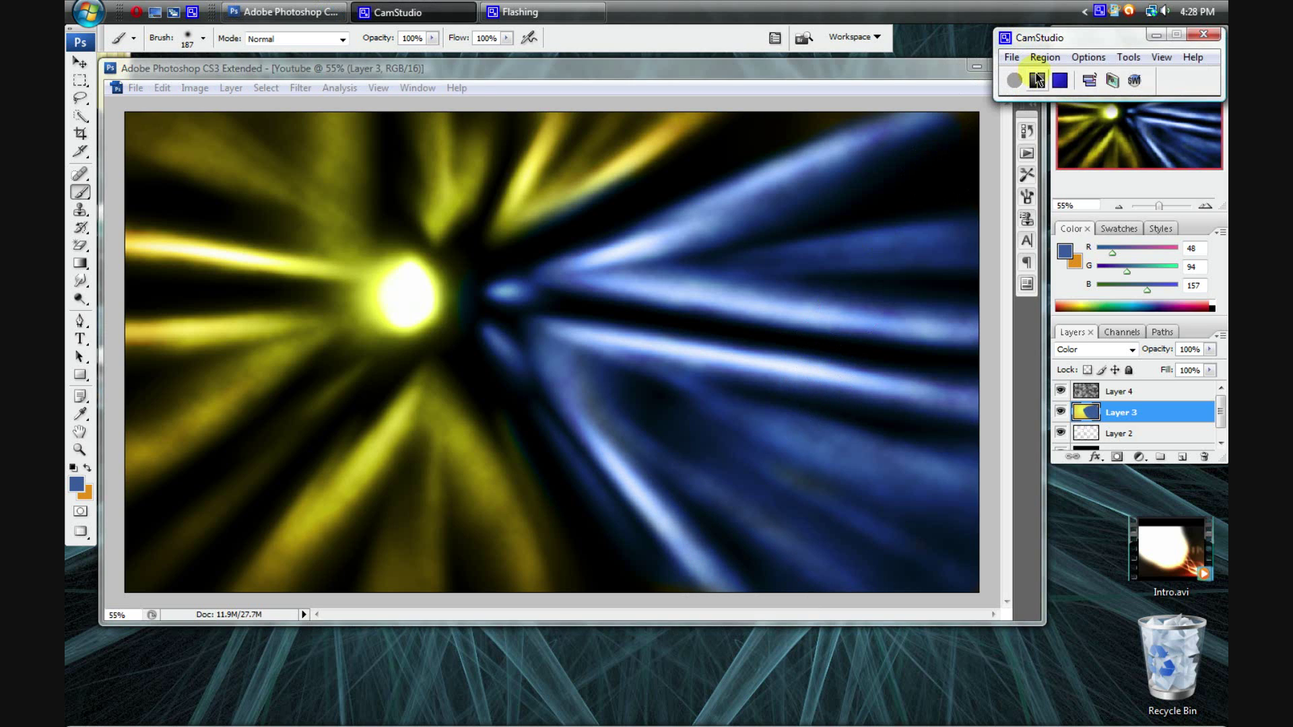